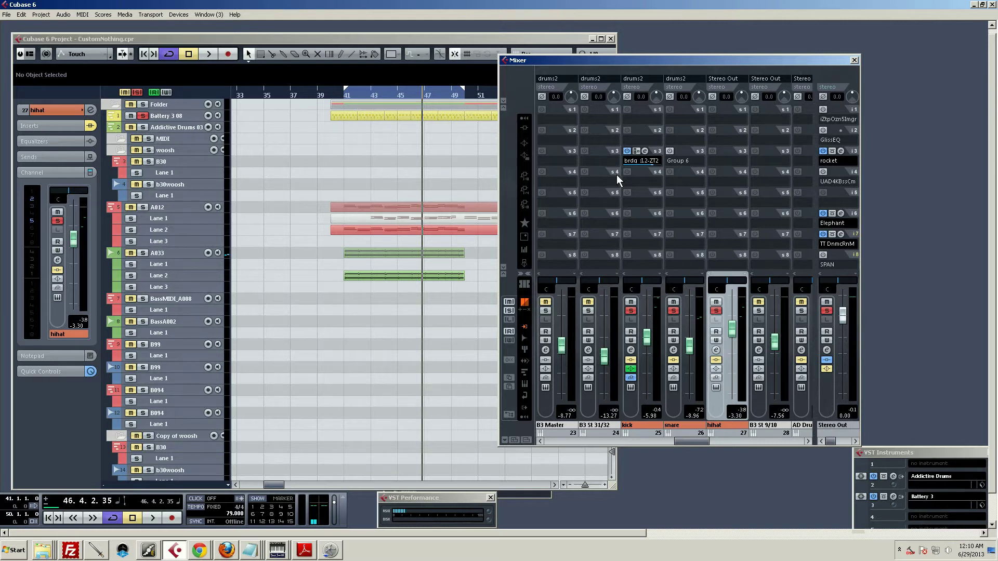
Step: Show the insert slots in the mixer and examine the Battery 3 08 part at bar 42 in the Drum Editor
key("i")
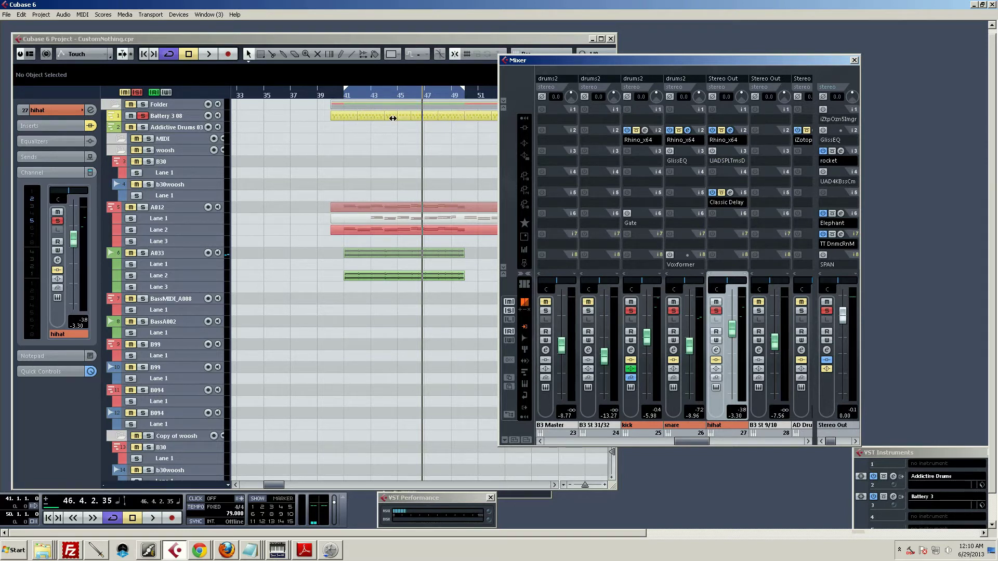
double_click(367, 117)
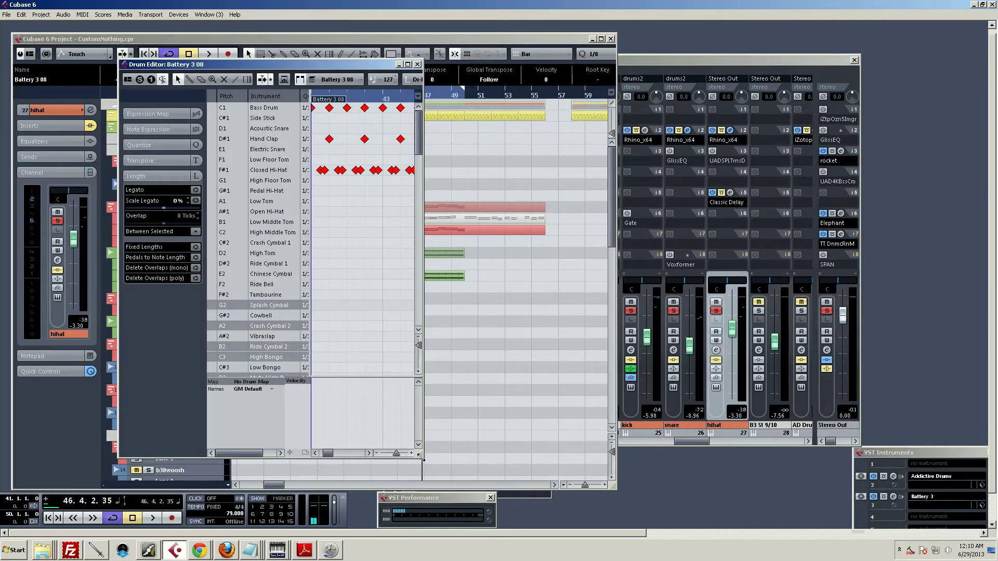
left_click_drag(425, 462, 514, 457)
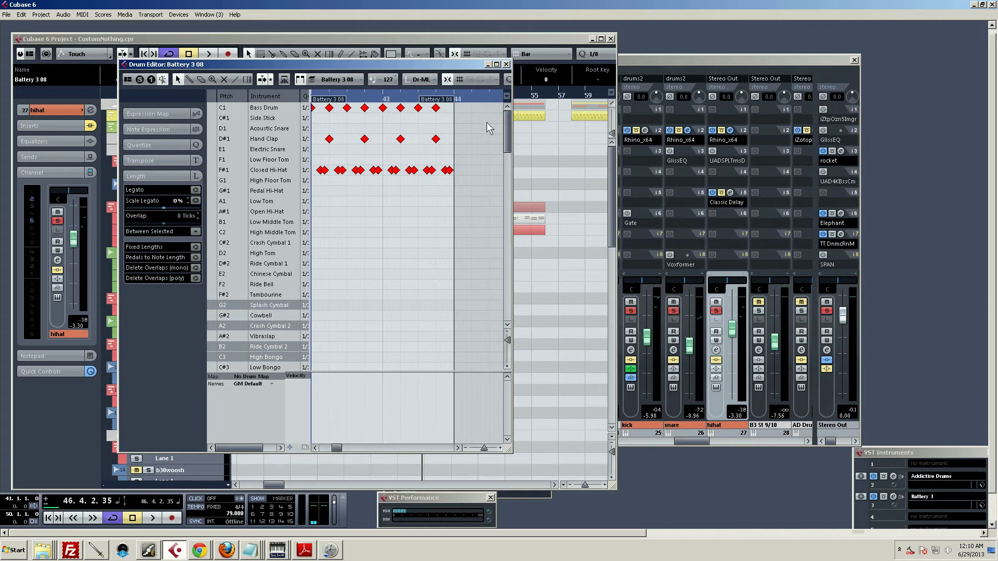
left_click(506, 64)
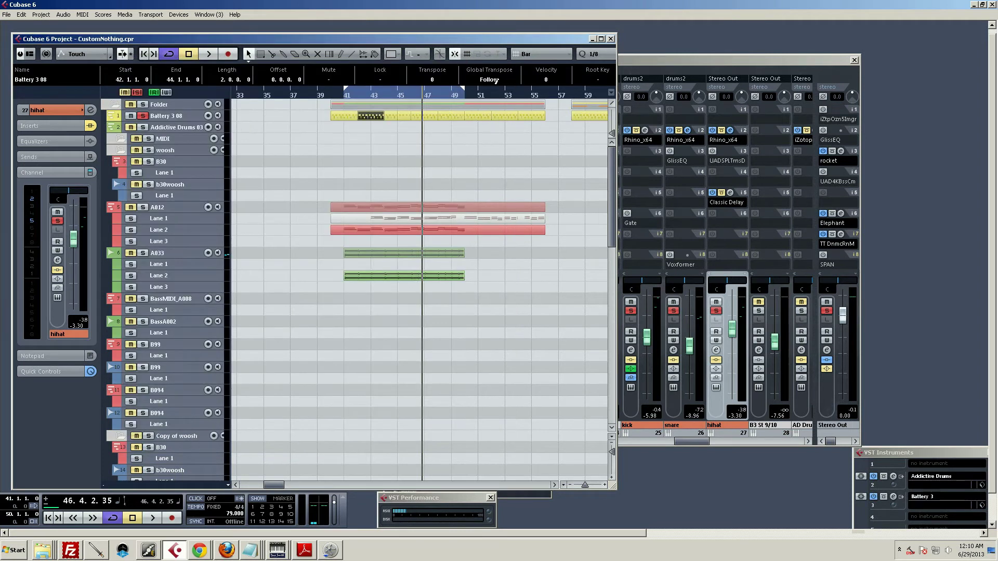
Step: Play back the soloed drums from bar 41
left_click(344, 96)
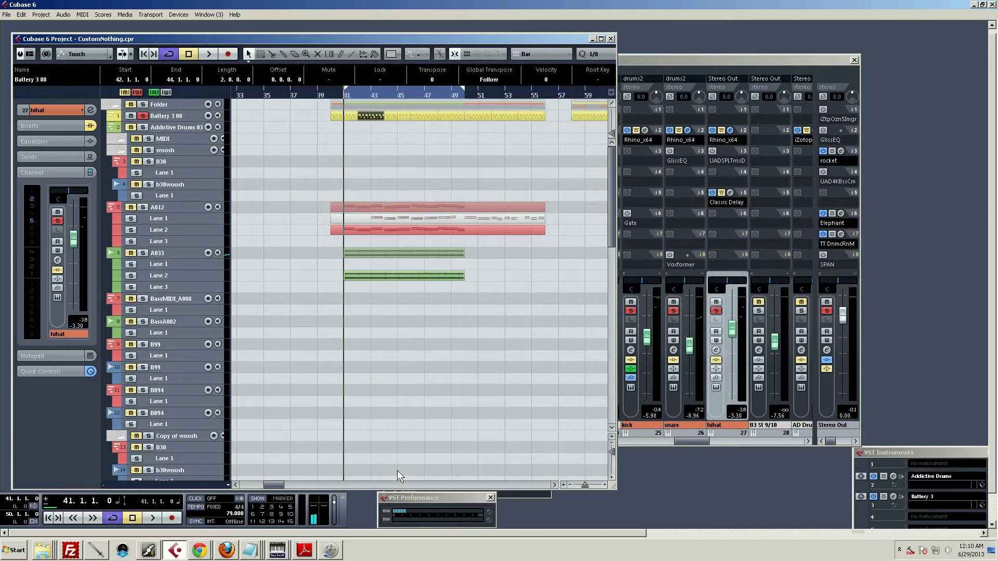
key("space")
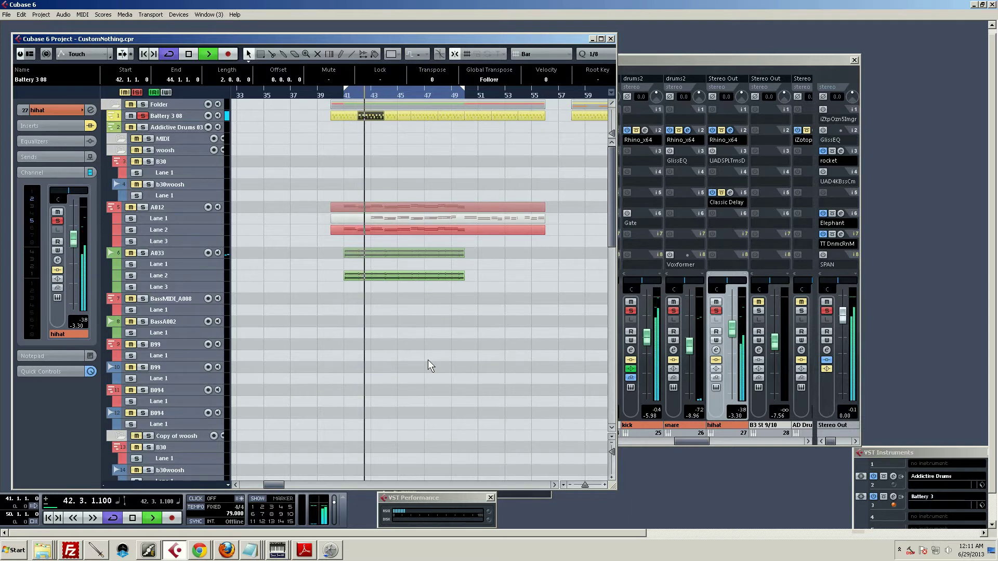
key("space")
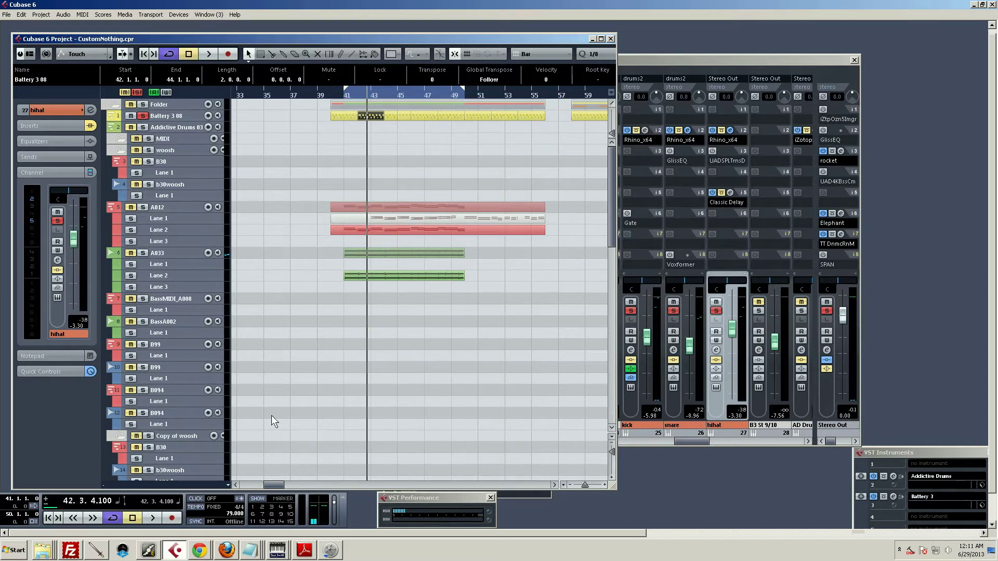
Step: Move the mixer clear of the project window and open the kick channel's Rhino_x64 insert with its Oomph edit settings
left_click(665, 61)
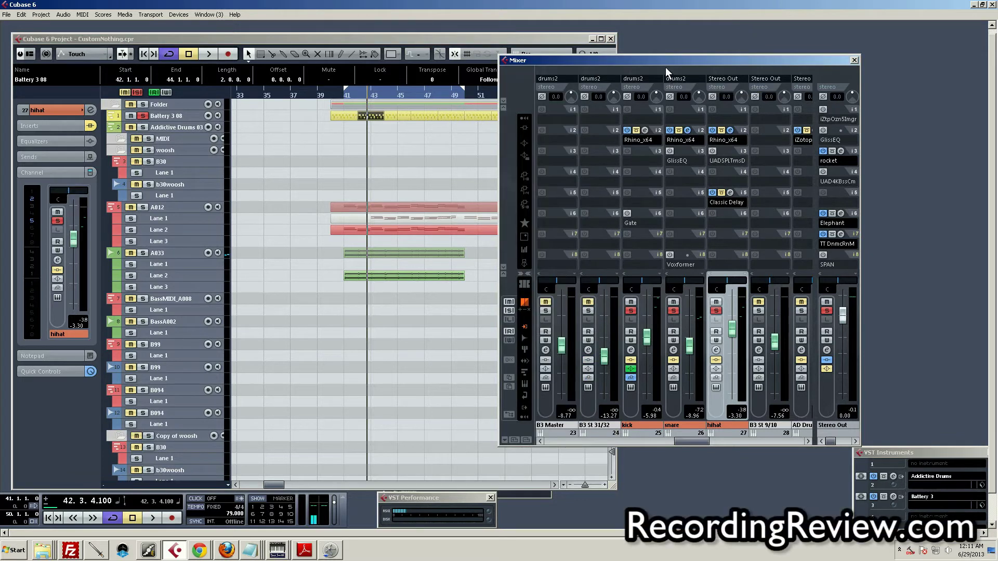
left_click_drag(655, 62, 738, 38)
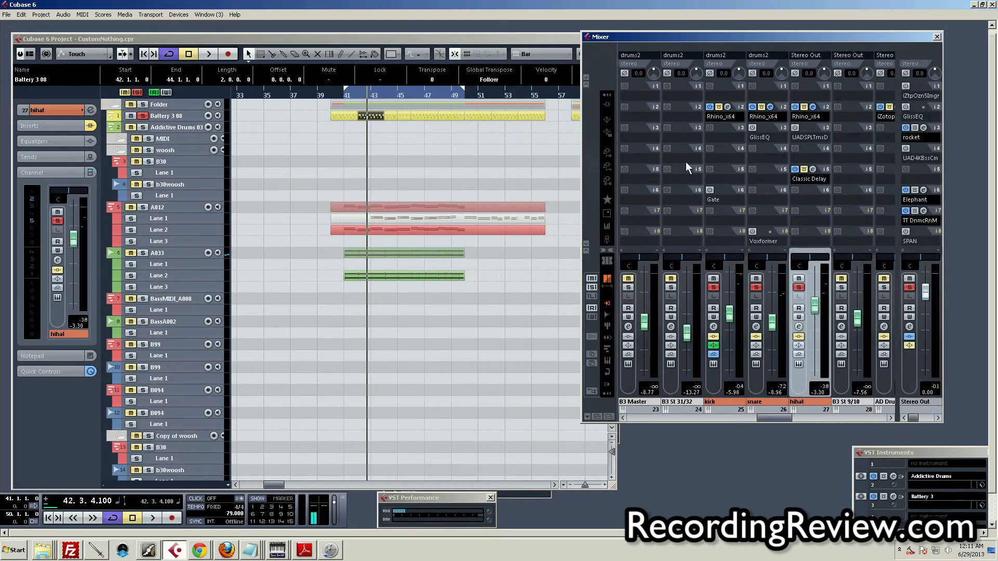
left_click(727, 107)
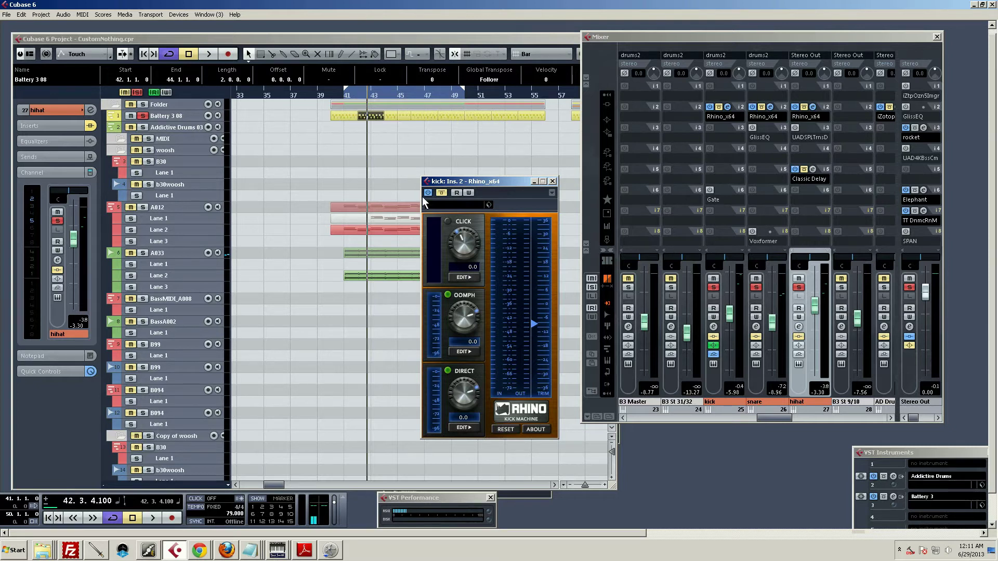
left_click(464, 352)
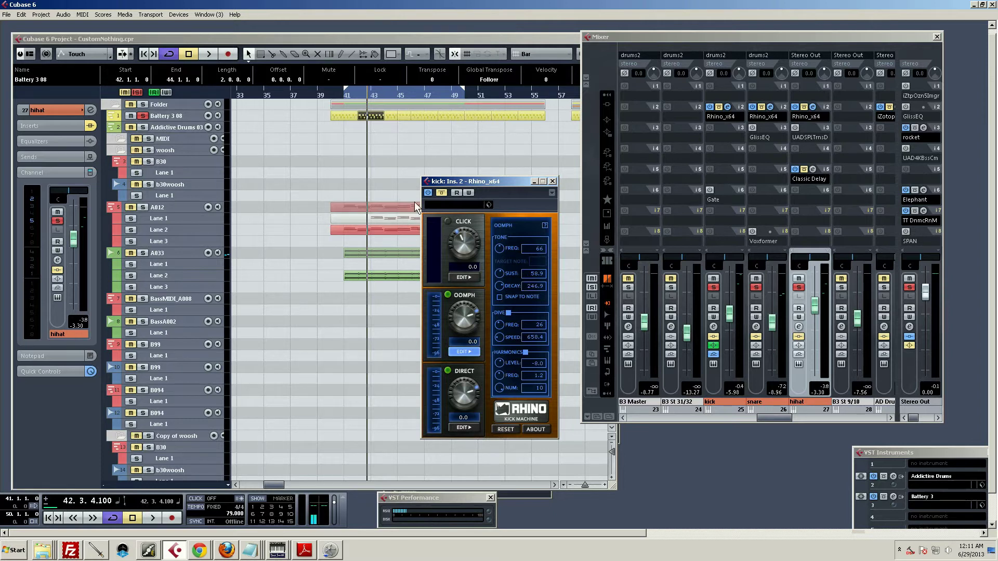
left_click_drag(464, 179, 603, 183)
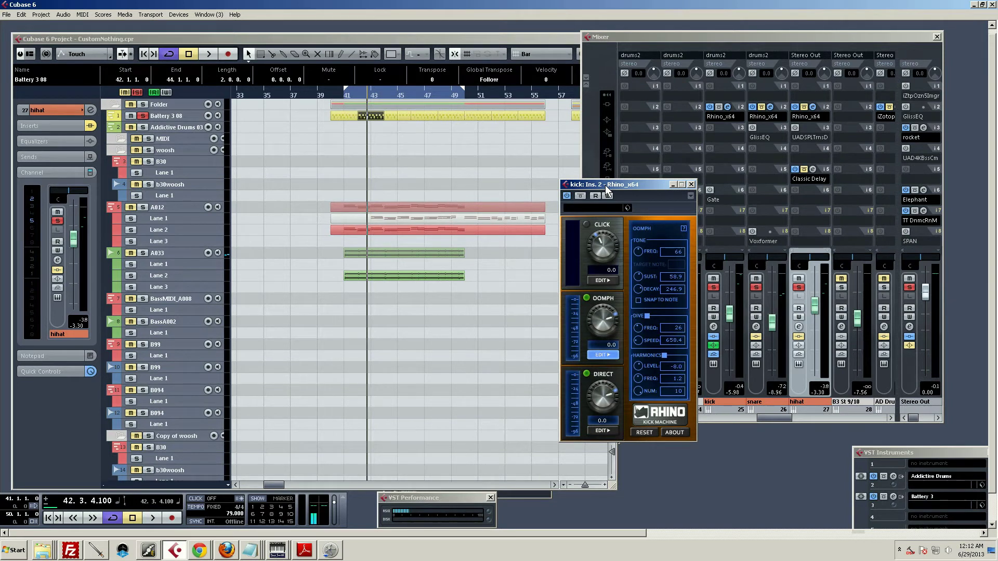
Step: Unsolo the snare and hihat channels to leave only the kick soloed, and audition it through Rhino_x64
key("space")
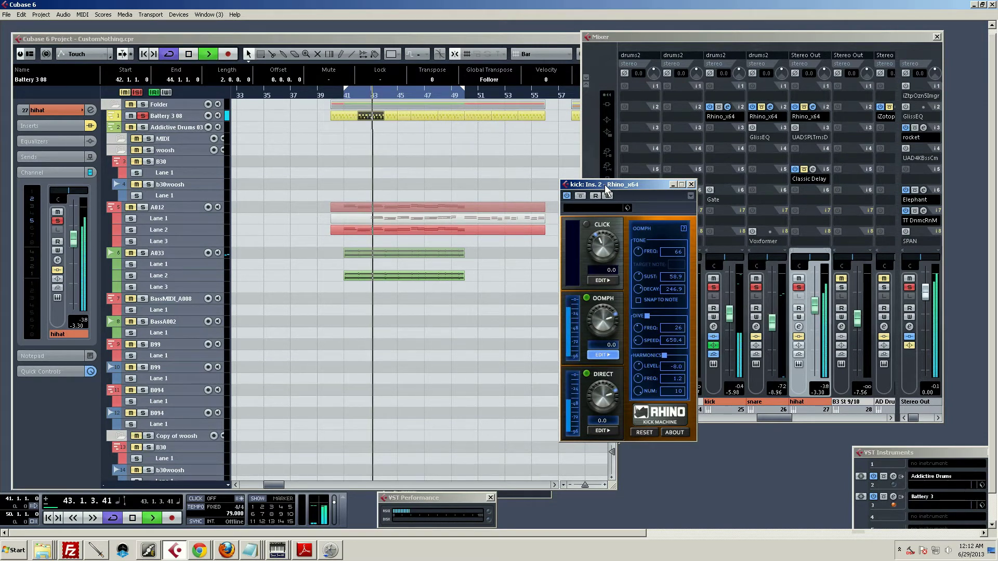
key("space")
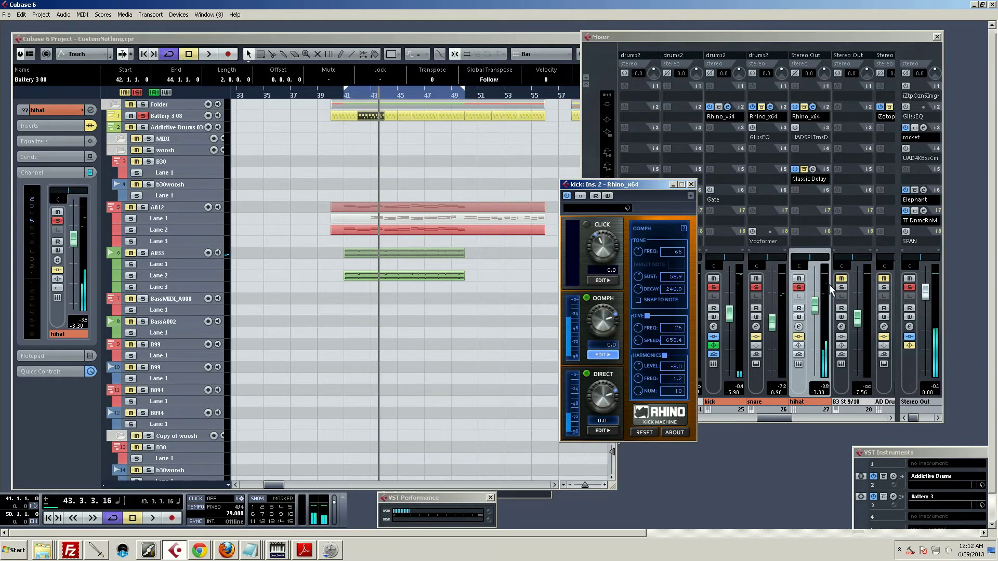
left_click(774, 285)
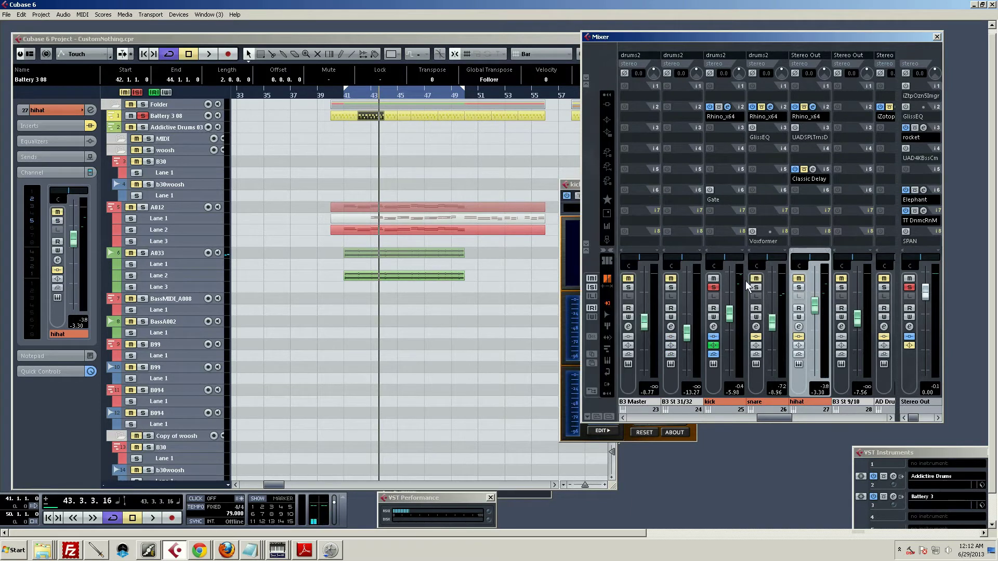
key("space")
left_click(582, 185)
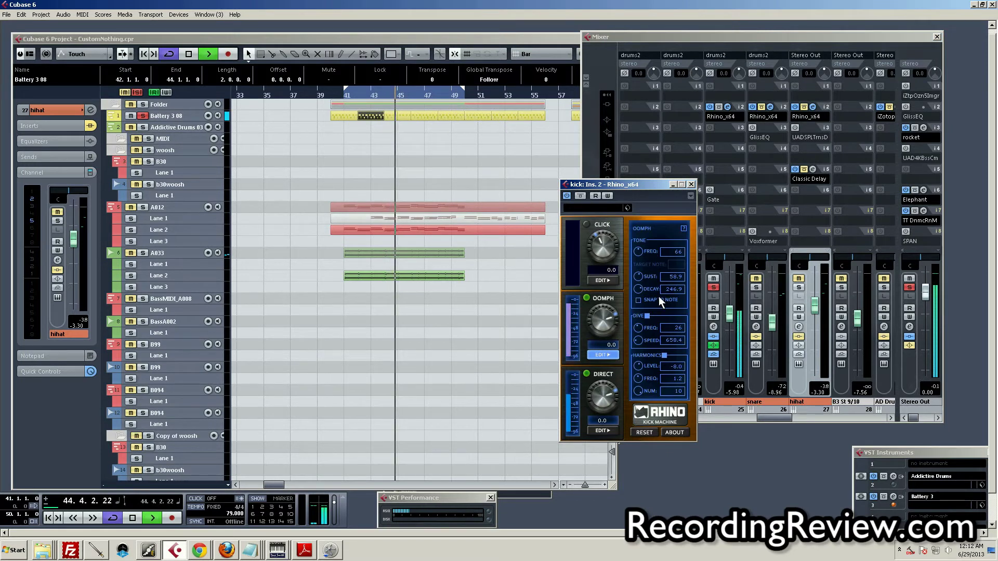
key("space")
Step: Turn off the Dive section of the kick's Oomph settings and audition the sound
left_click(647, 316)
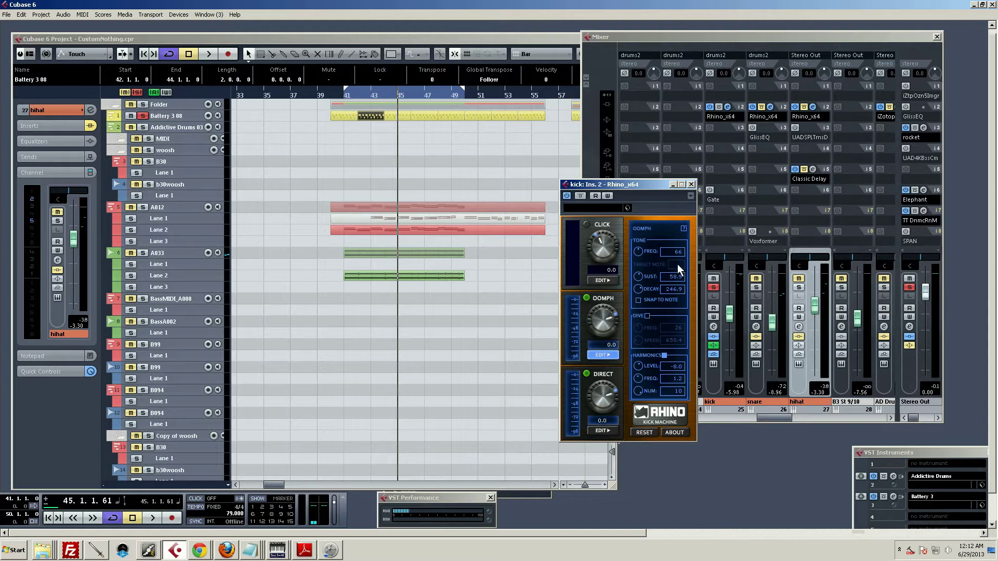
key("space")
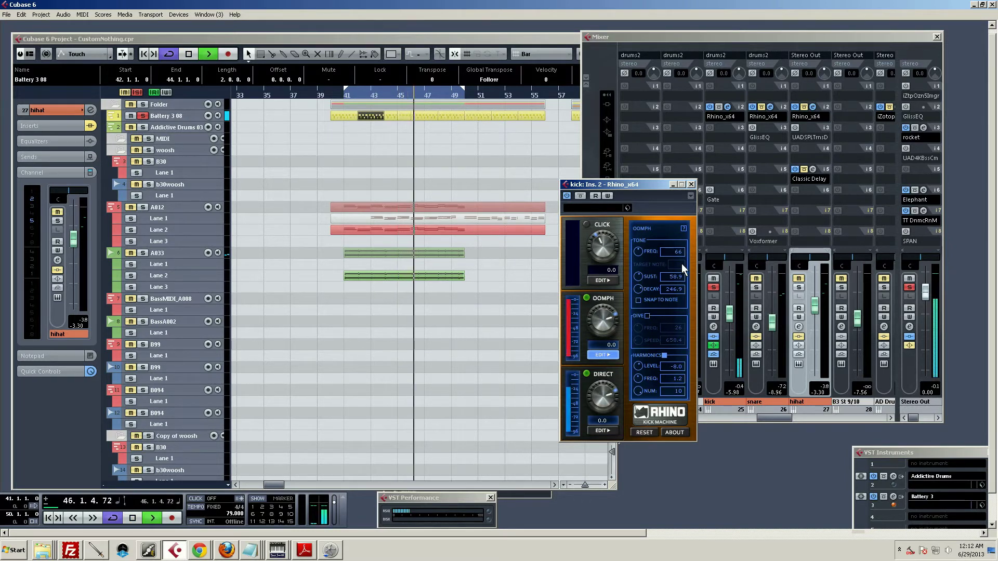
key("space")
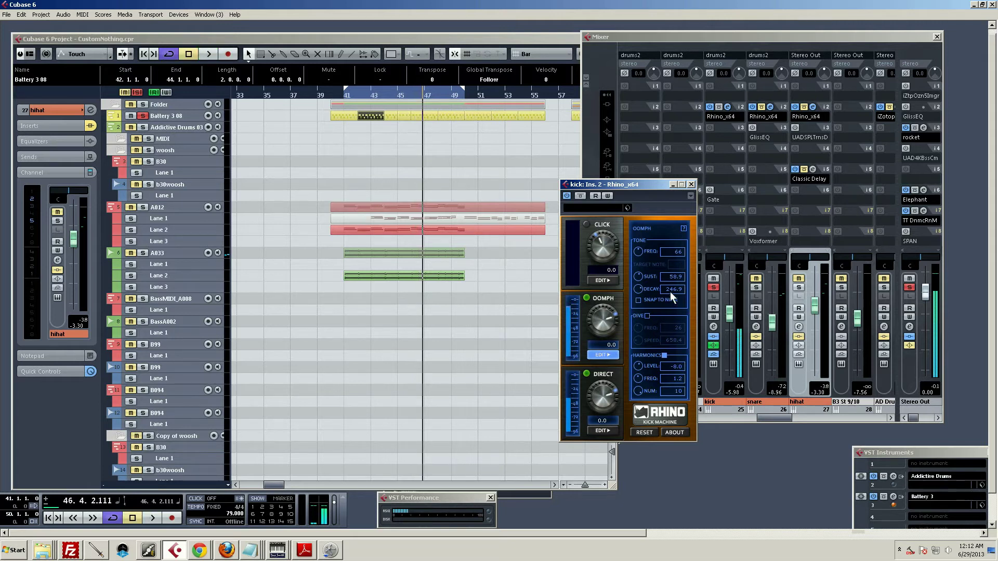
Step: Turn off the Oomph Harmonics section and audition the kick from bar 41
left_click(664, 355)
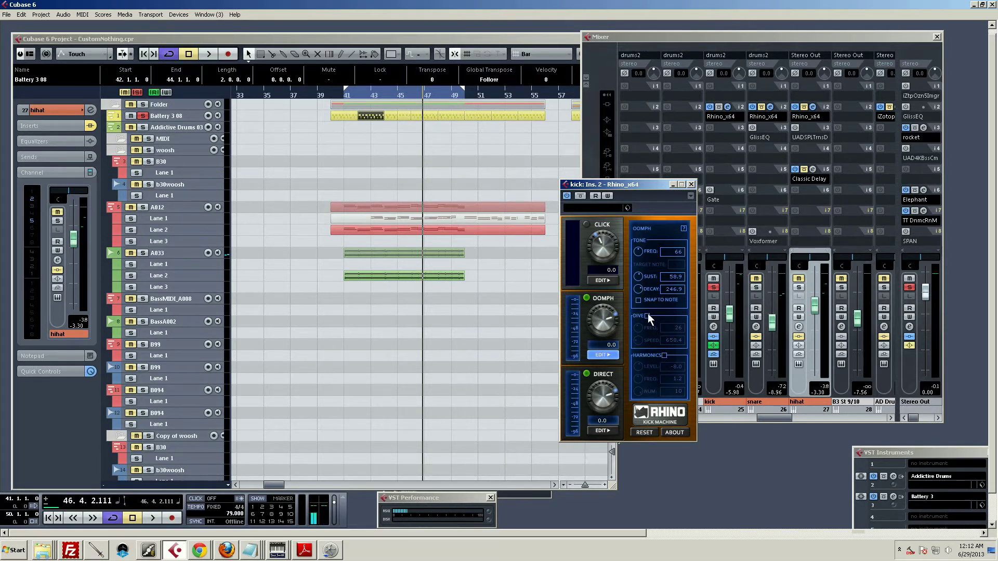
double_click(354, 92)
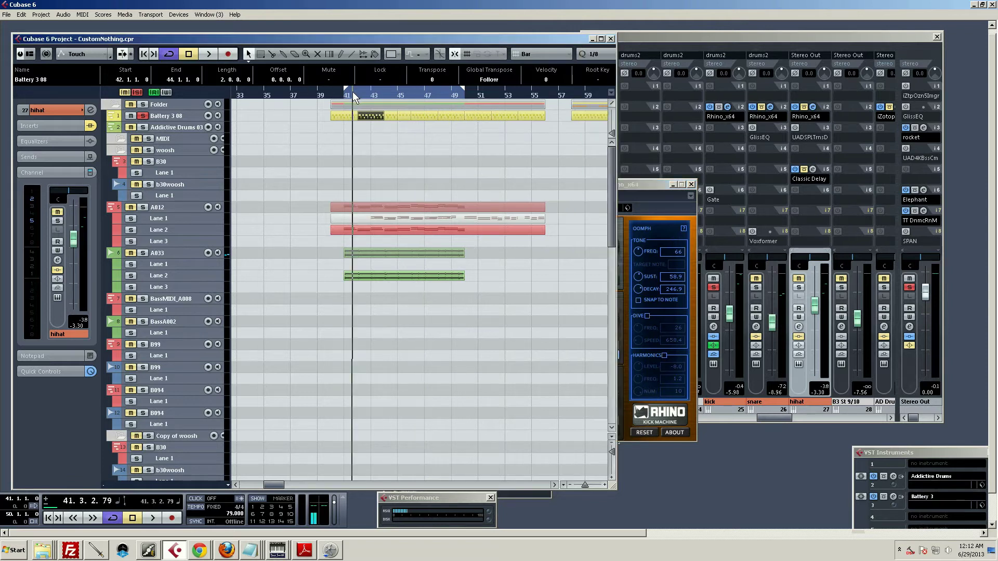
left_click(659, 189)
key("space")
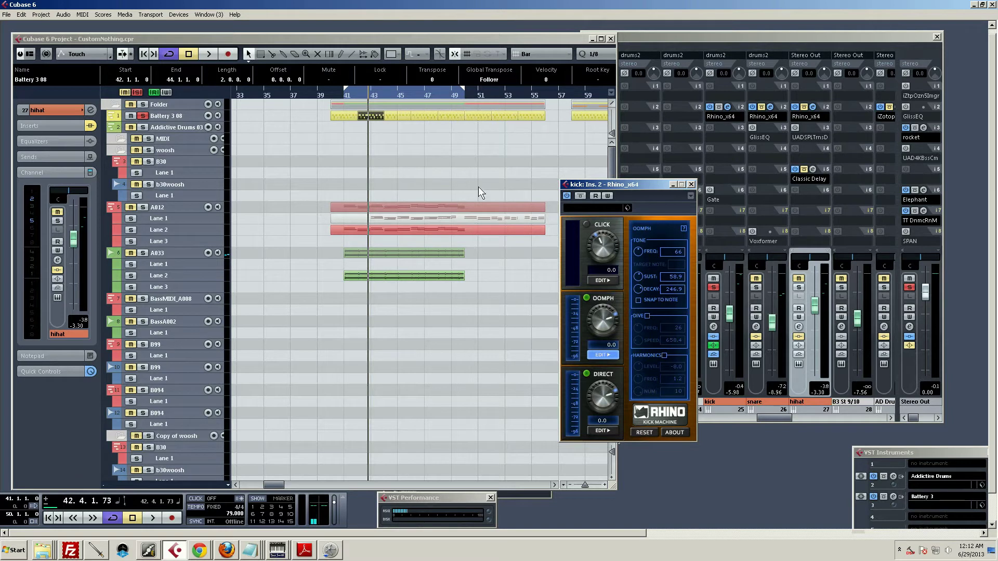
Step: Turn the Oomph Dive section on and set its Speed to 646.0 while auditioning the kick
left_click(648, 316)
key("space")
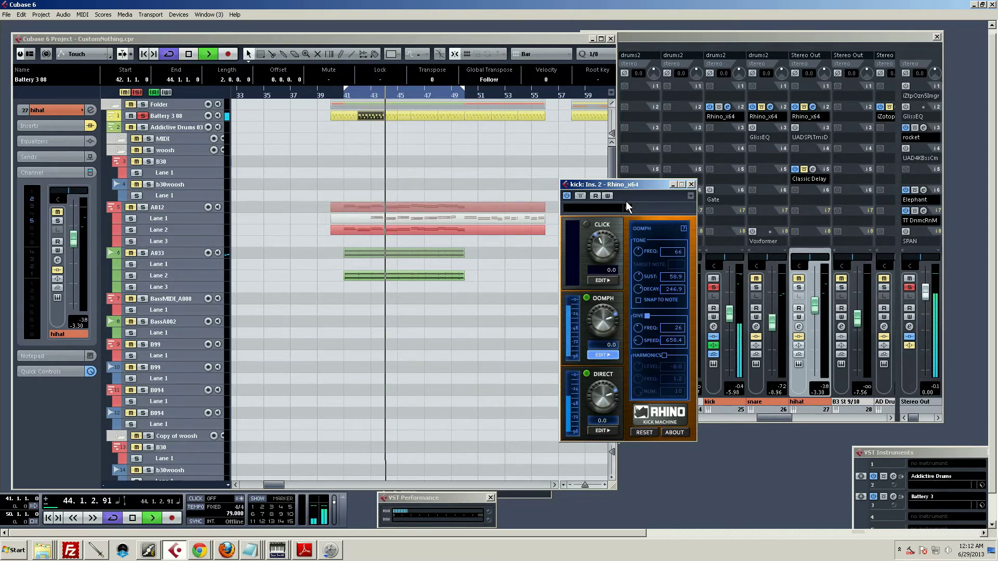
key("space")
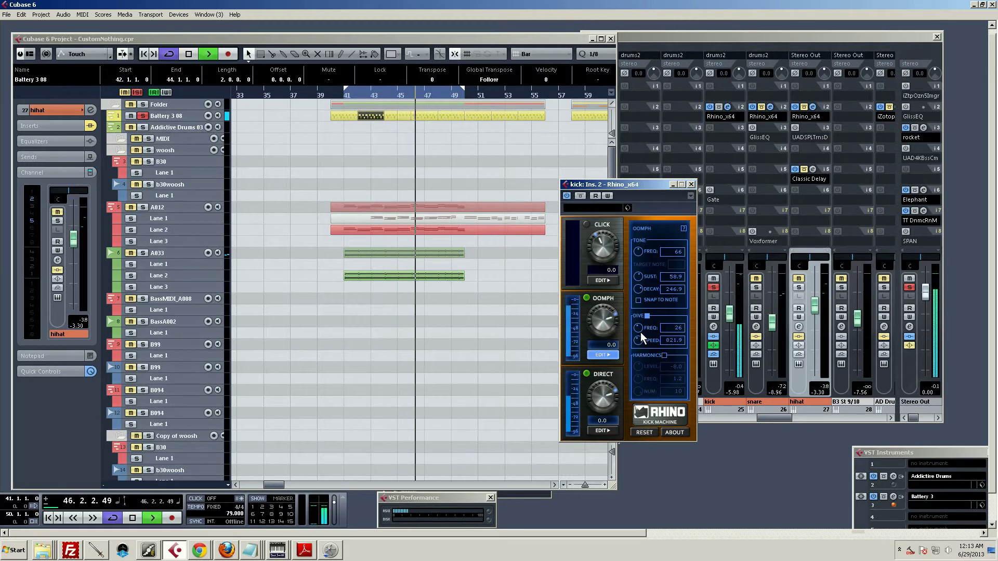
mouse_move(640, 332)
left_mouse_down()
mouse_move(638, 351)
mouse_move(652, 291)
mouse_move(641, 329)
left_mouse_up()
key("space")
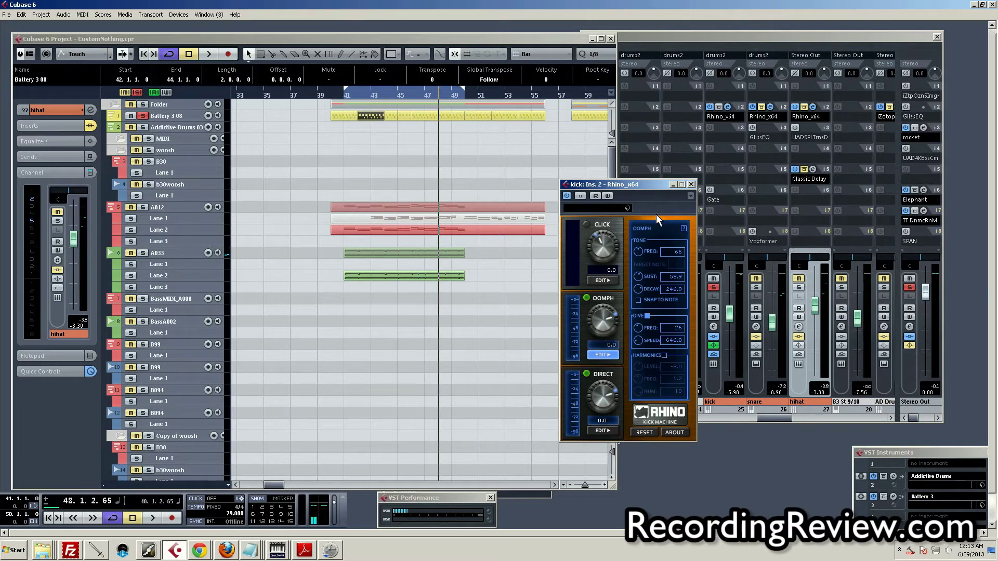
Step: Turn the Oomph Harmonics section on and set its Level to -7.0 during playback
left_click(664, 354)
key("space")
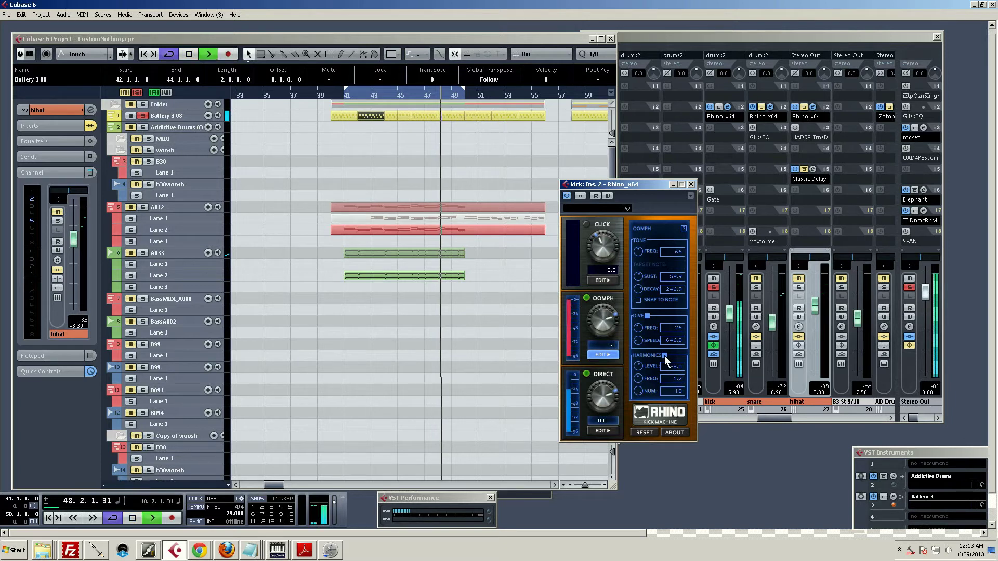
left_click_drag(638, 367, 643, 447)
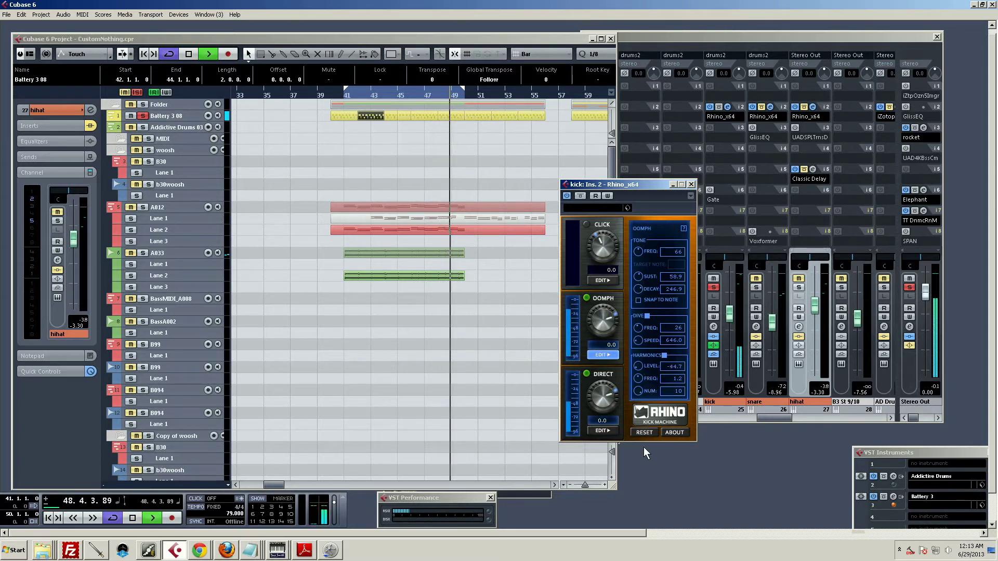
left_click_drag(649, 395, 644, 347)
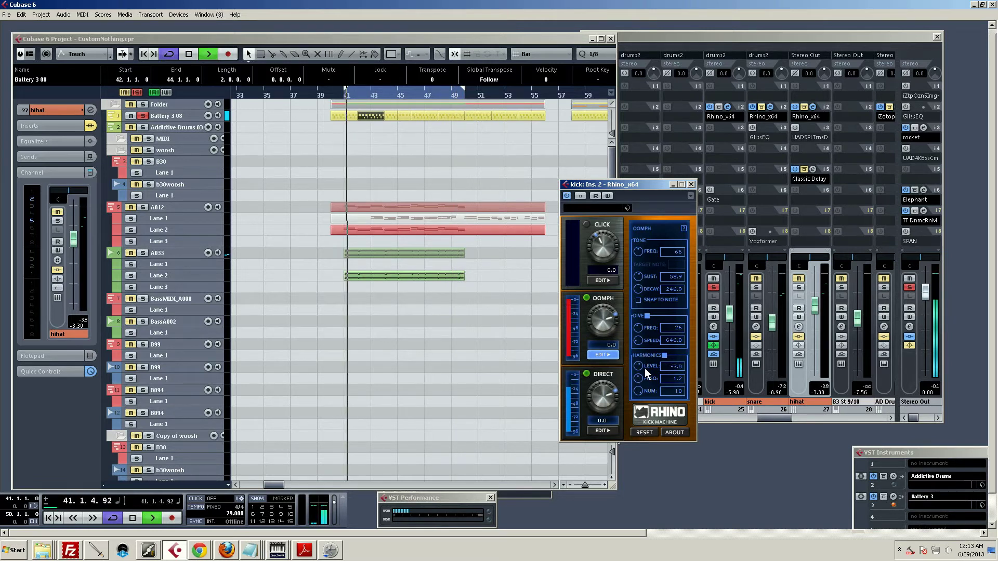
Step: Try the Harmonics Freq at 0.5 and settle on 0.9 while auditioning the kick
mouse_move(639, 384)
left_mouse_down()
mouse_move(642, 364)
mouse_move(637, 382)
left_mouse_up()
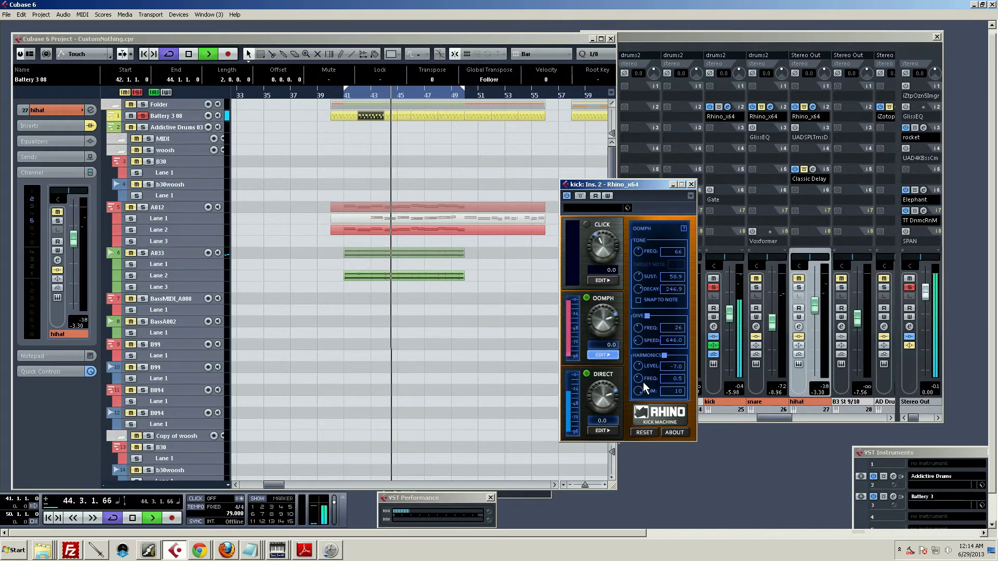
key("space")
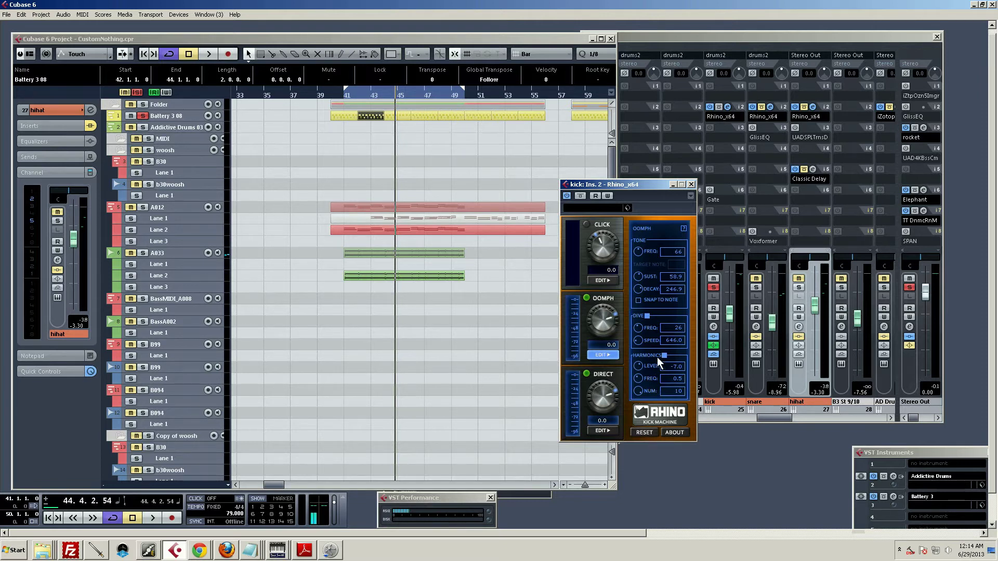
key("space")
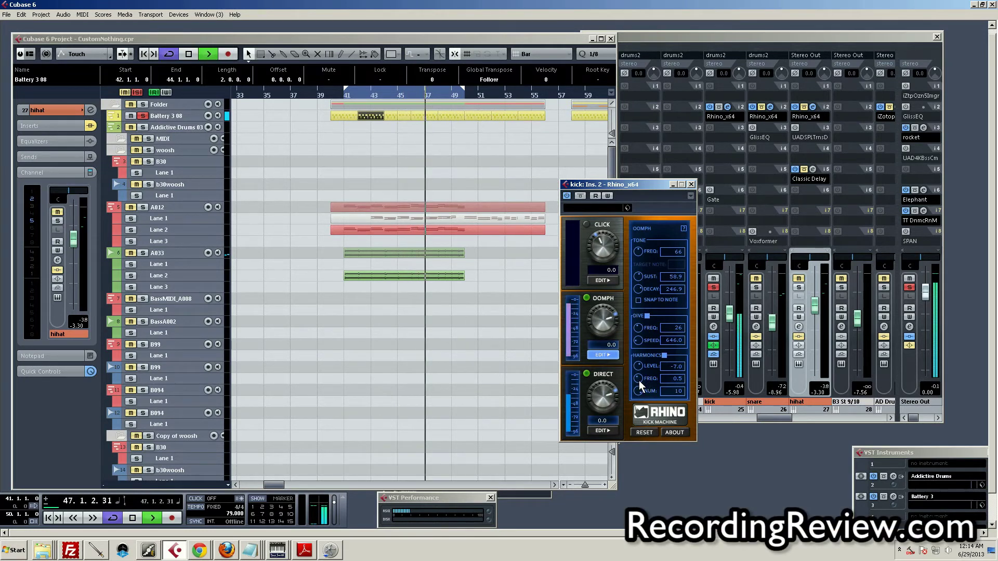
left_click_drag(638, 381, 647, 355)
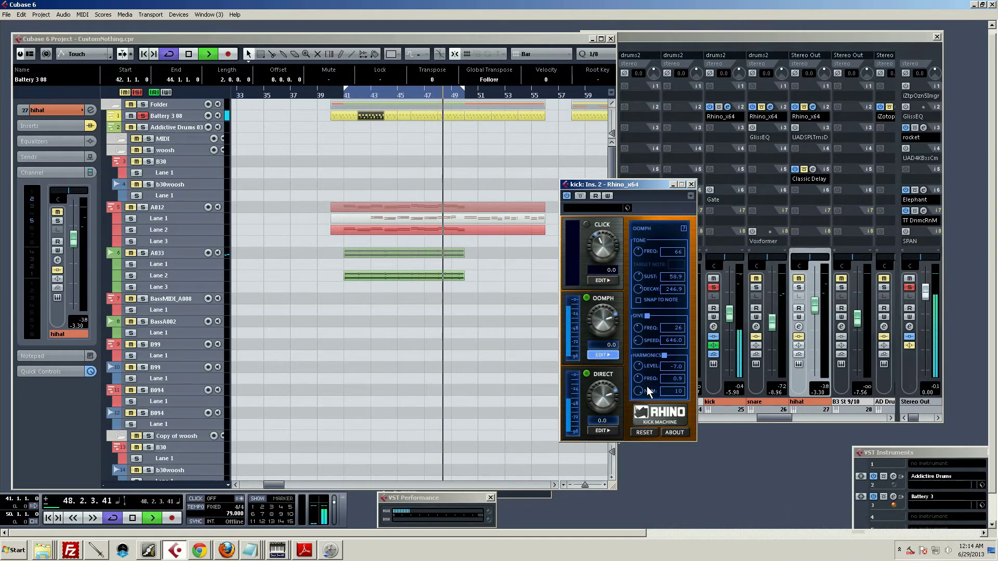
key("space")
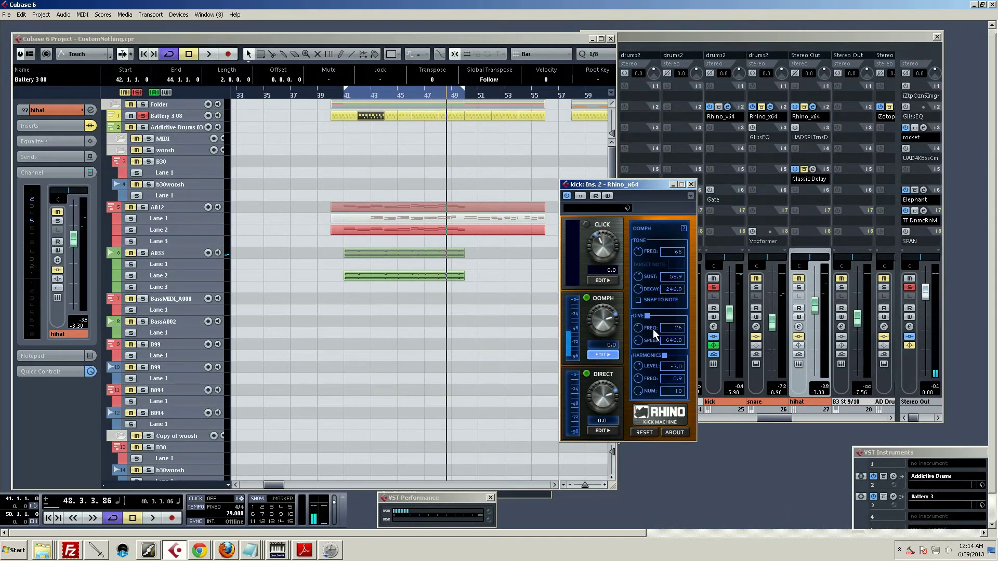
Step: Close the kick channel's Rhino_x64 plug-in window
left_click(674, 251)
left_click_drag(651, 183, 635, 195)
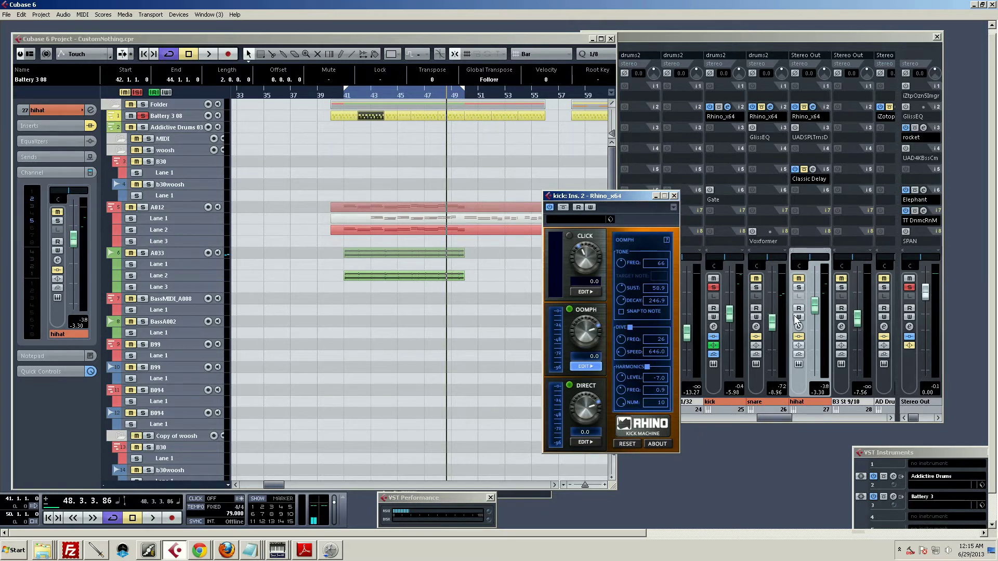
left_click(674, 196)
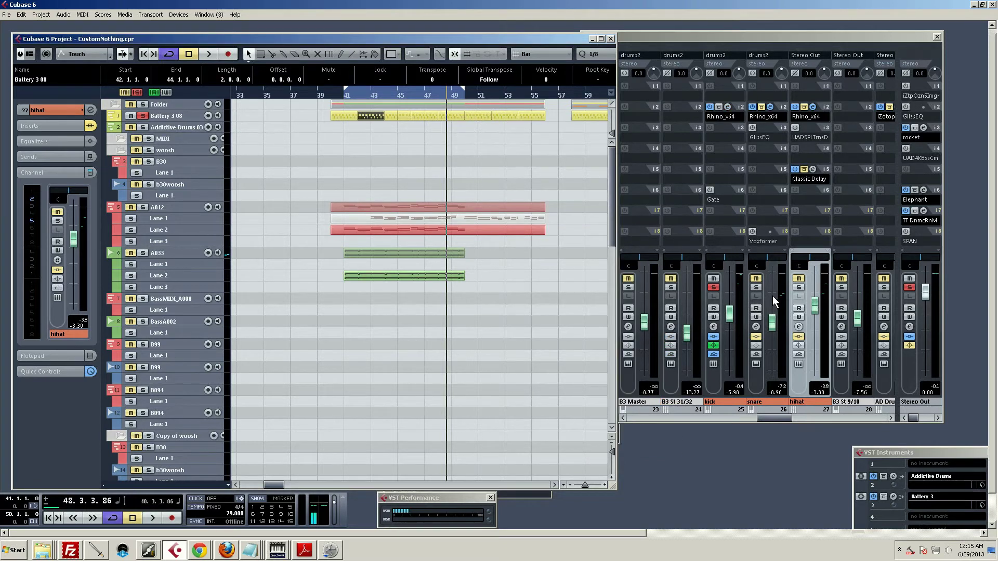
Step: Solo the snare channel alongside the kick and audition the two together
left_click(756, 287)
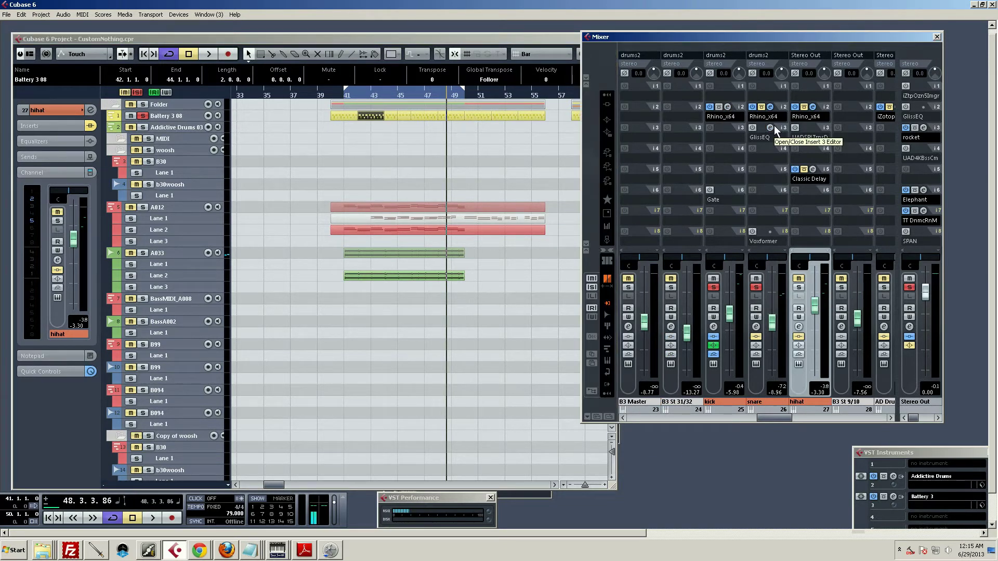
key("space")
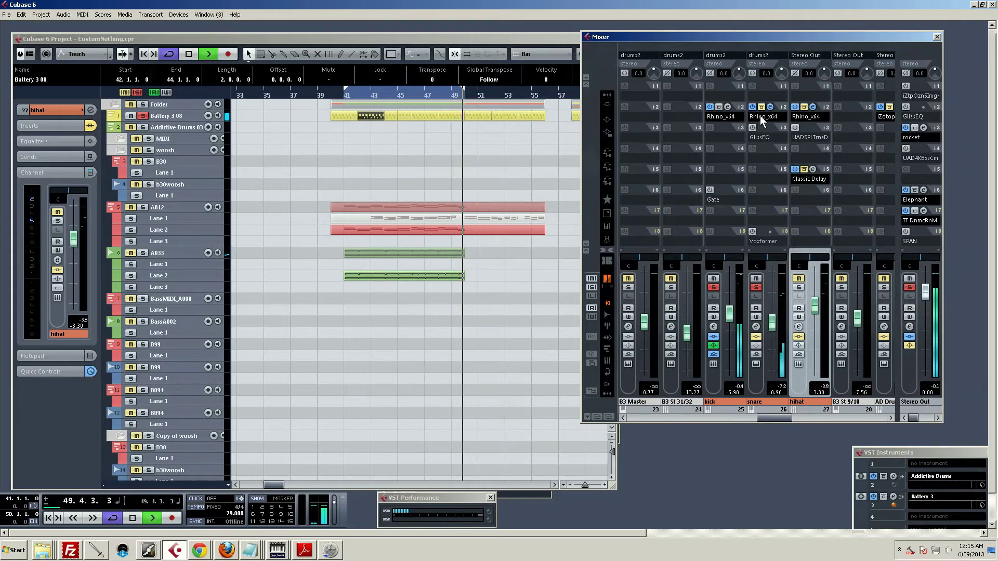
key("space")
Step: Open the snare channel's Rhino_x64 plug-in, turn its Click and Oomph sections off and show the Direct settings
left_click(769, 106)
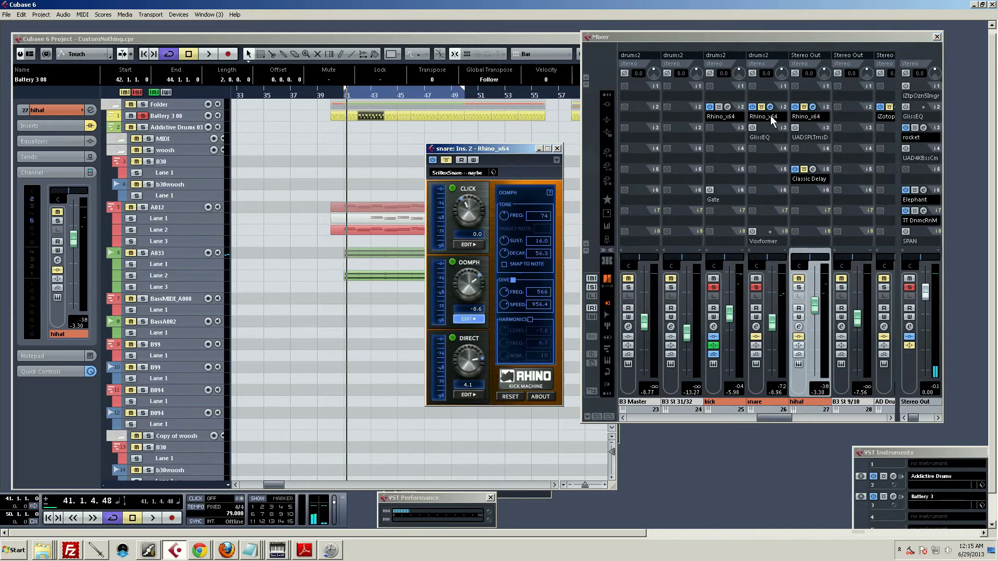
left_click(451, 189)
left_click(453, 261)
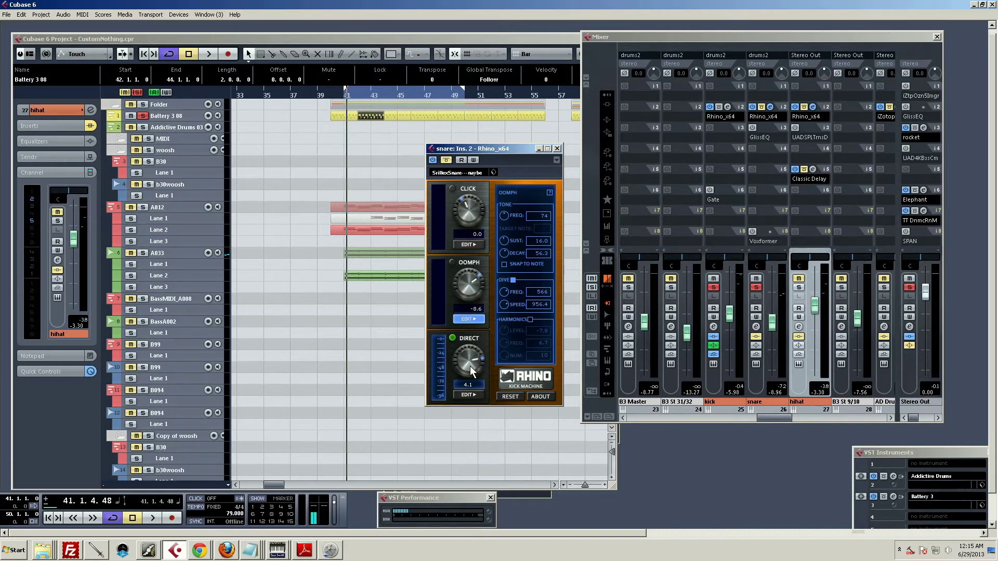
left_click(467, 395)
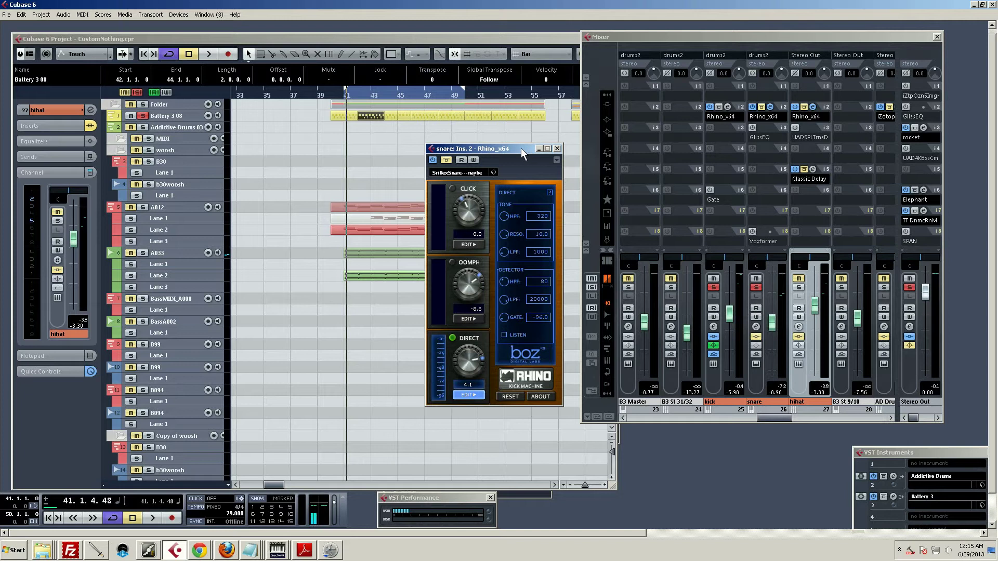
Step: Take the snare's Rhino_x64 out of bypass and audition the snare with the kick through the Direct section only
left_click_drag(520, 149, 538, 148)
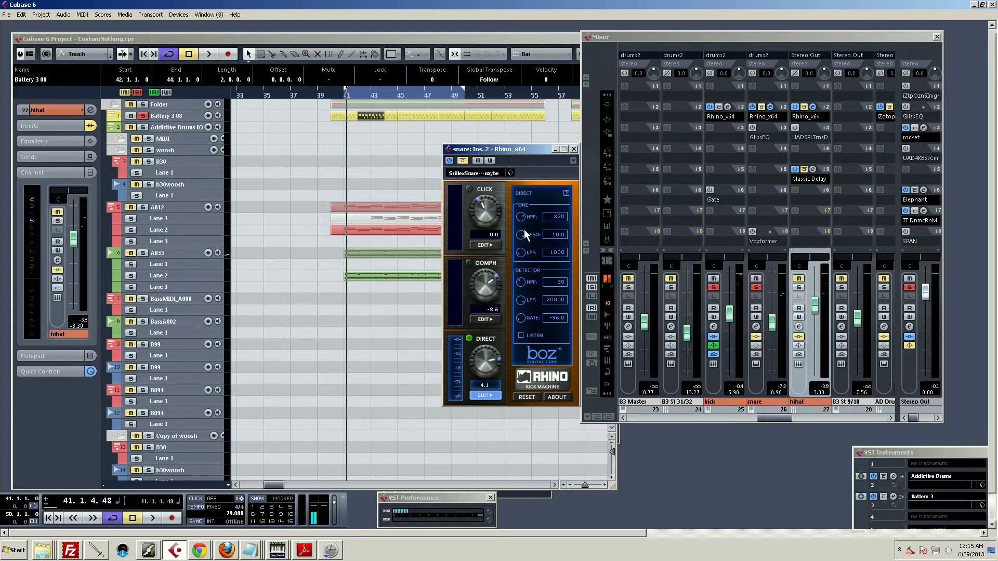
left_click(462, 160)
key("space")
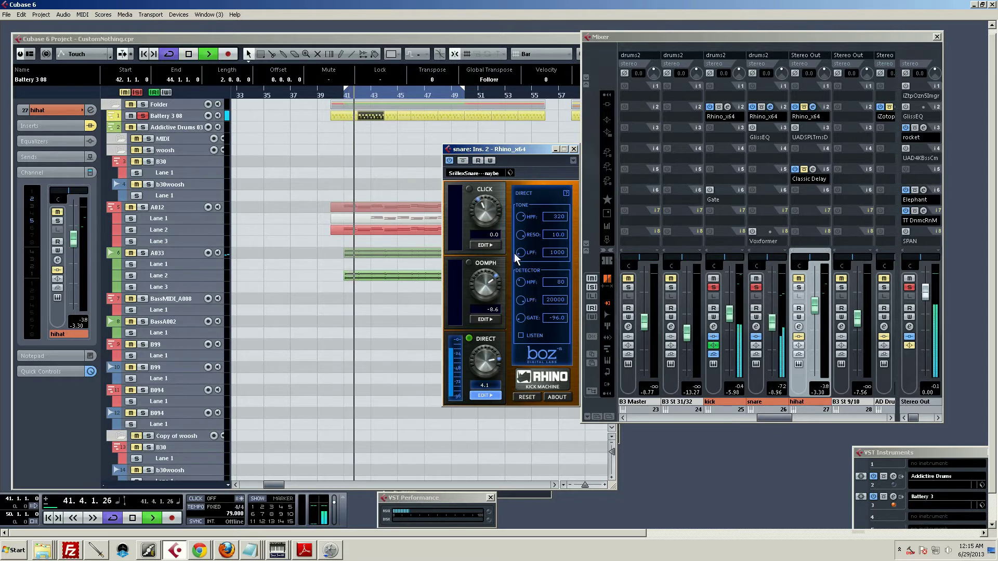
key("space")
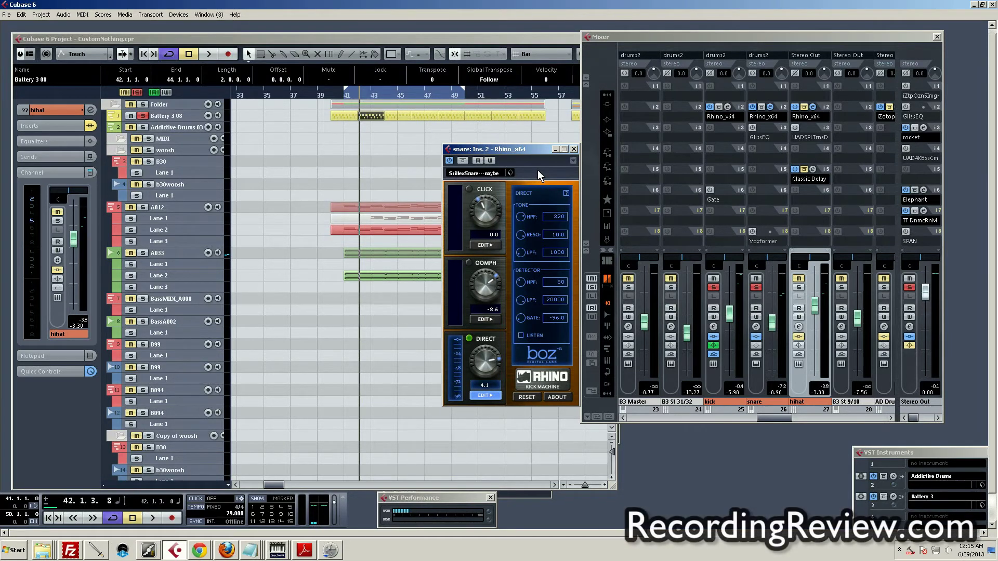
Step: Take the kick channel out of solo and audition the snare alone
key("space")
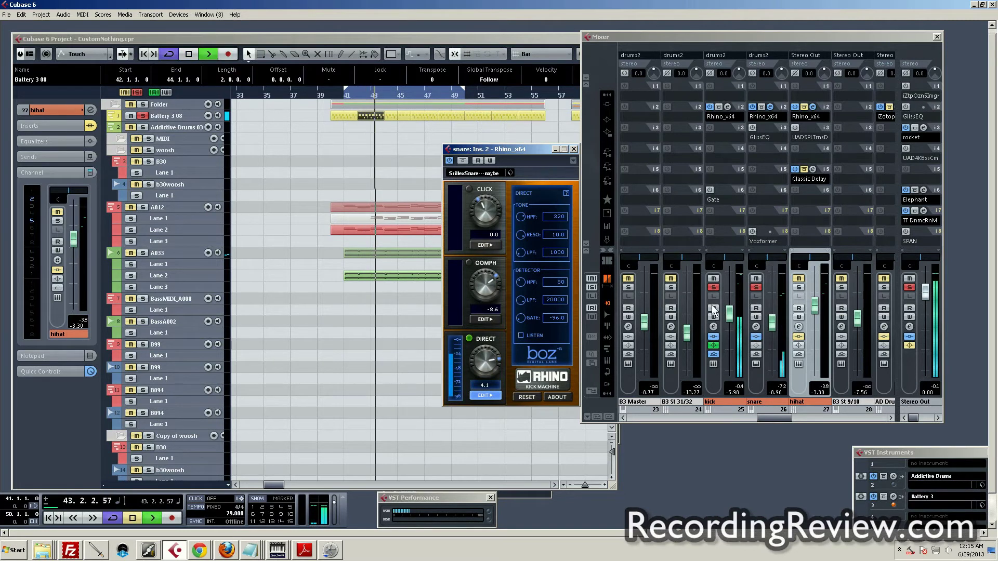
key("space")
left_click(713, 287)
key("space")
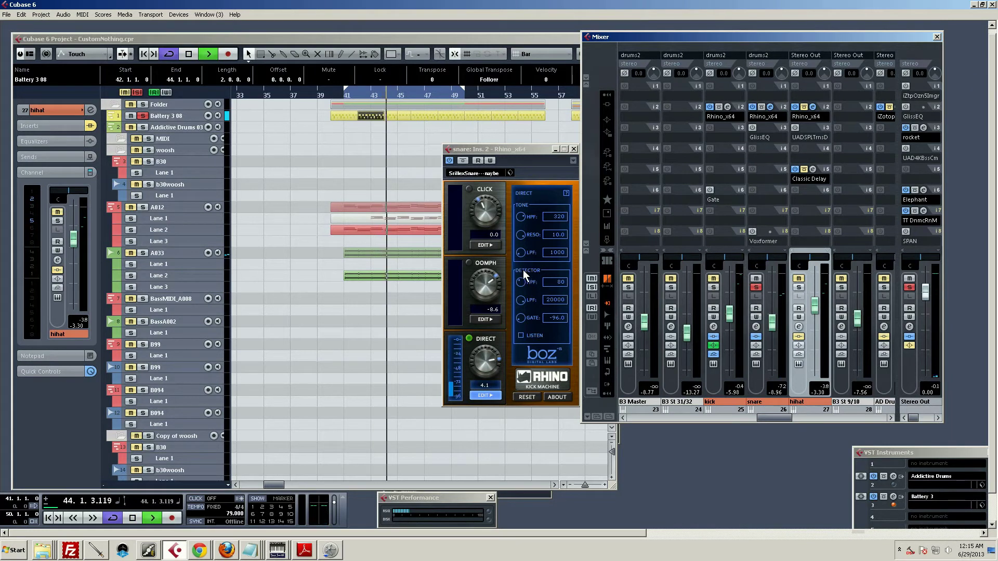
key("space")
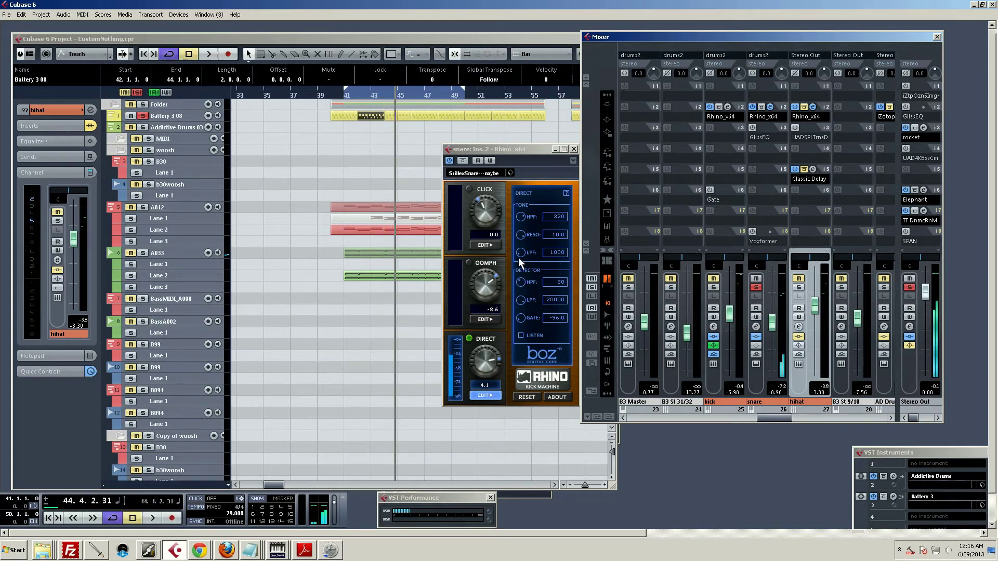
Step: Show the snare's Oomph settings, turn the section on and compare the sound with and without it during playback
left_click(484, 319)
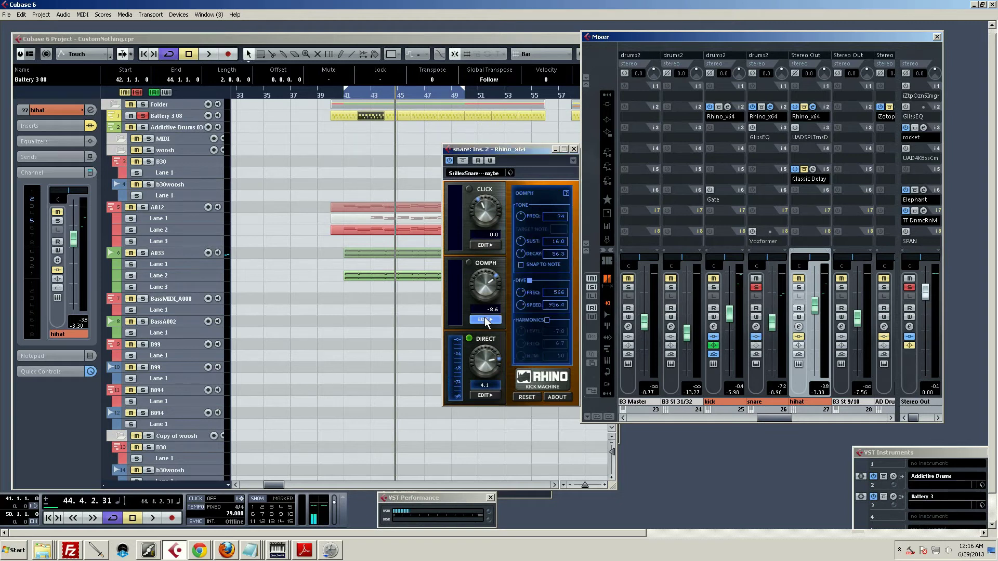
left_click(468, 262)
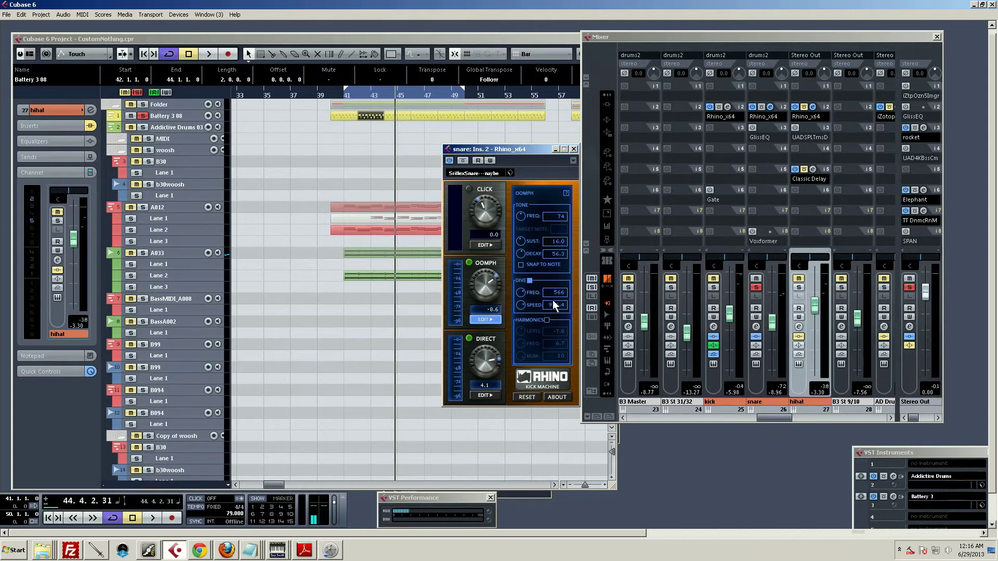
key("space")
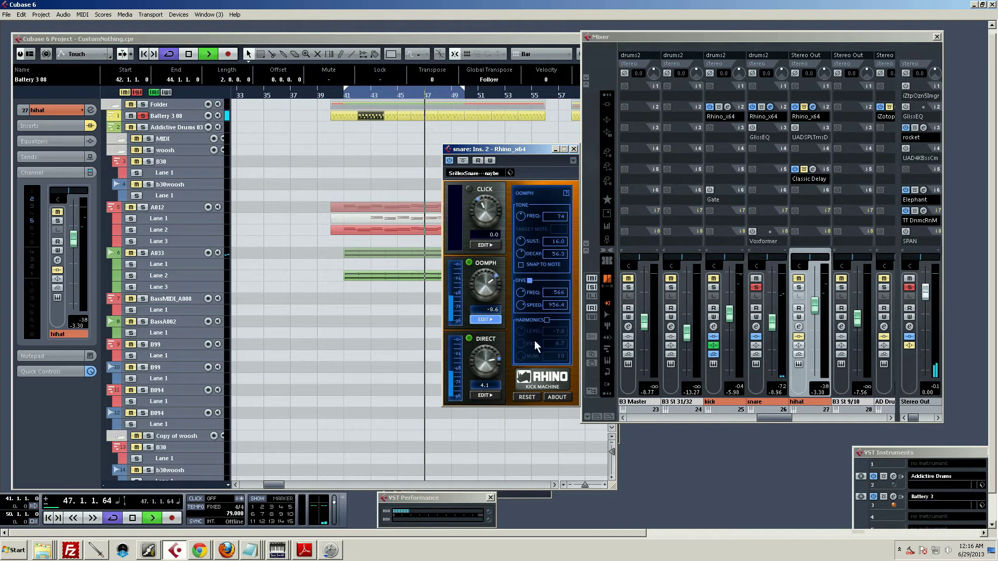
left_click(469, 261)
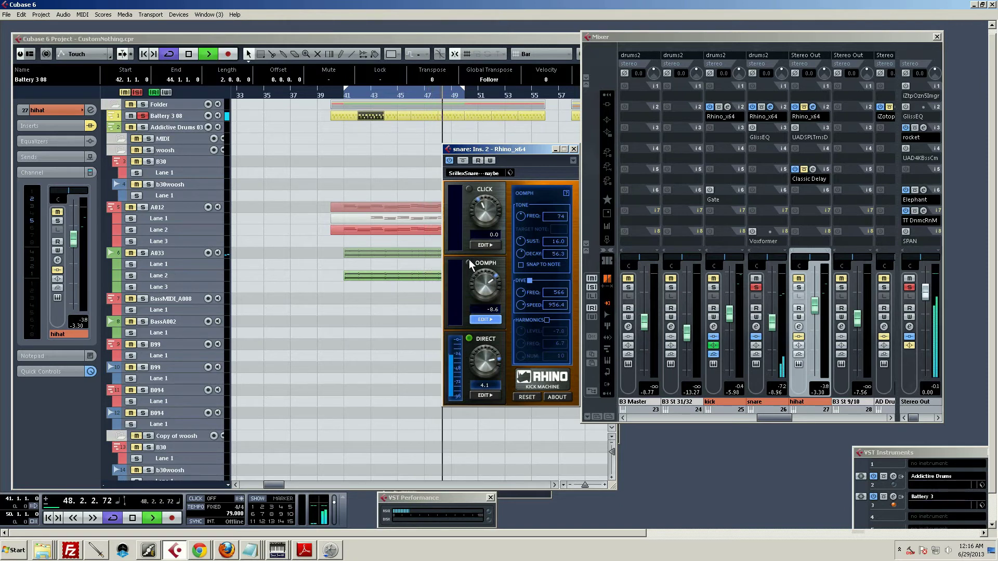
left_click(469, 261)
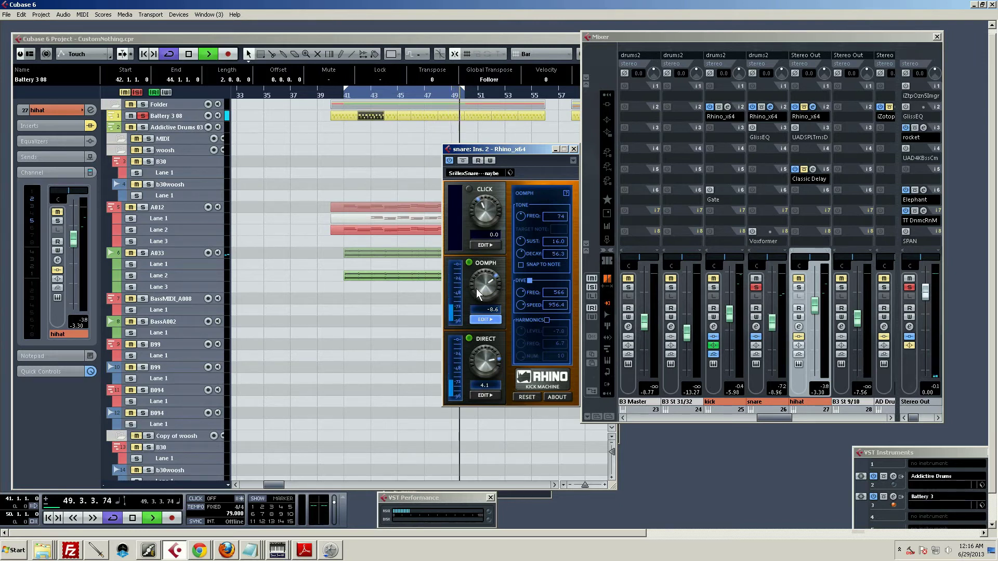
key("space")
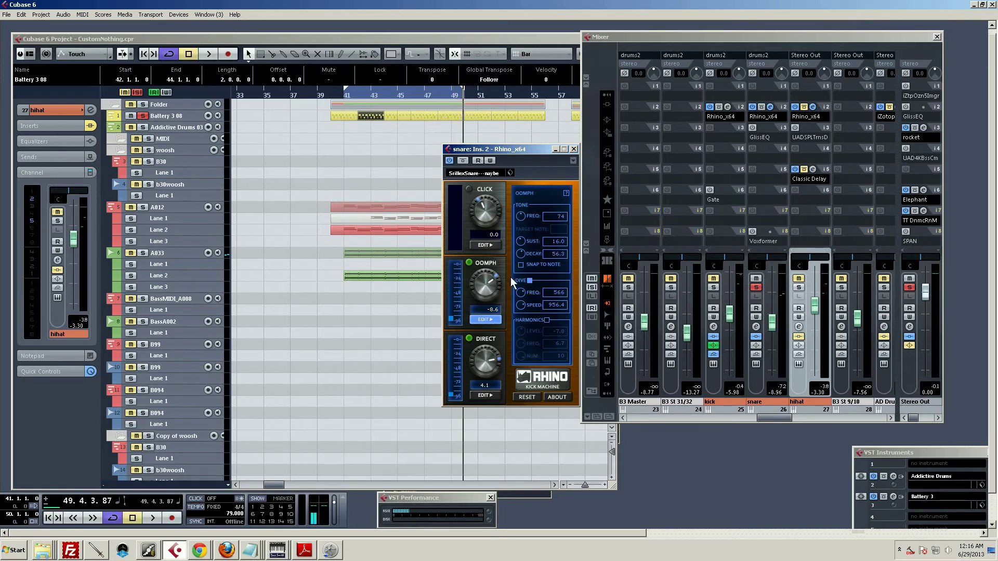
Step: Turn on the snare Rhino's Click section, show its settings and audition the snare
left_click(469, 189)
left_click(485, 246)
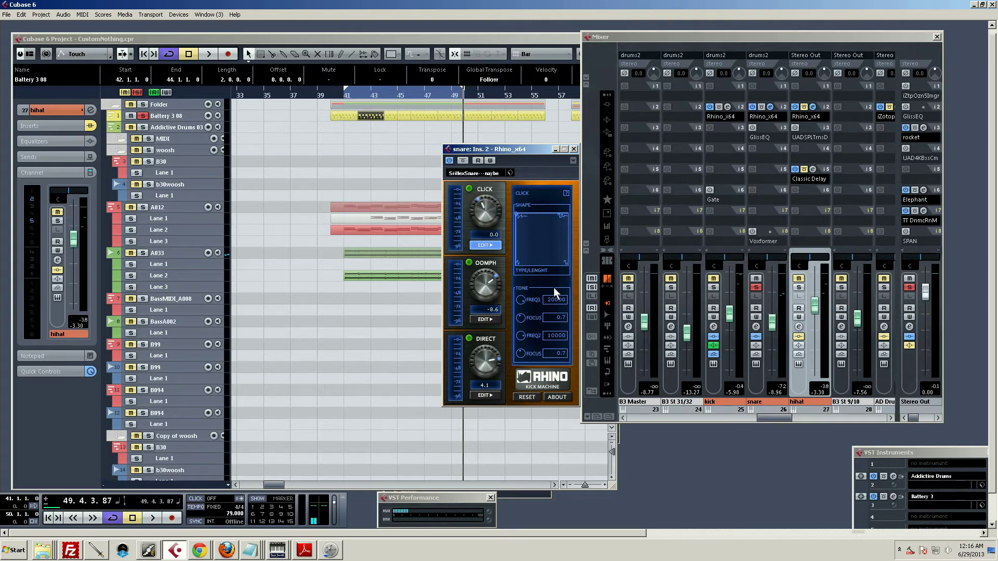
key("space")
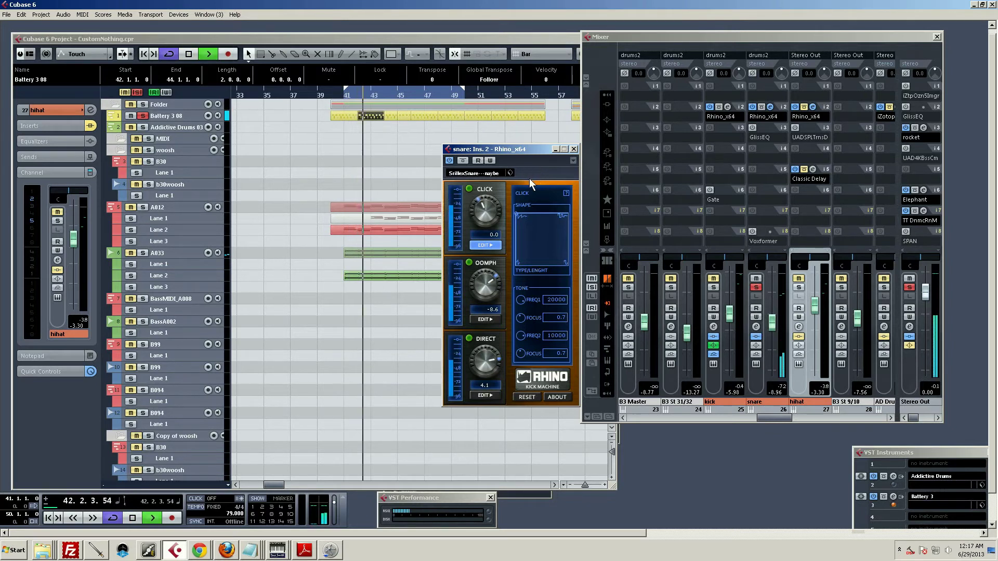
key("space")
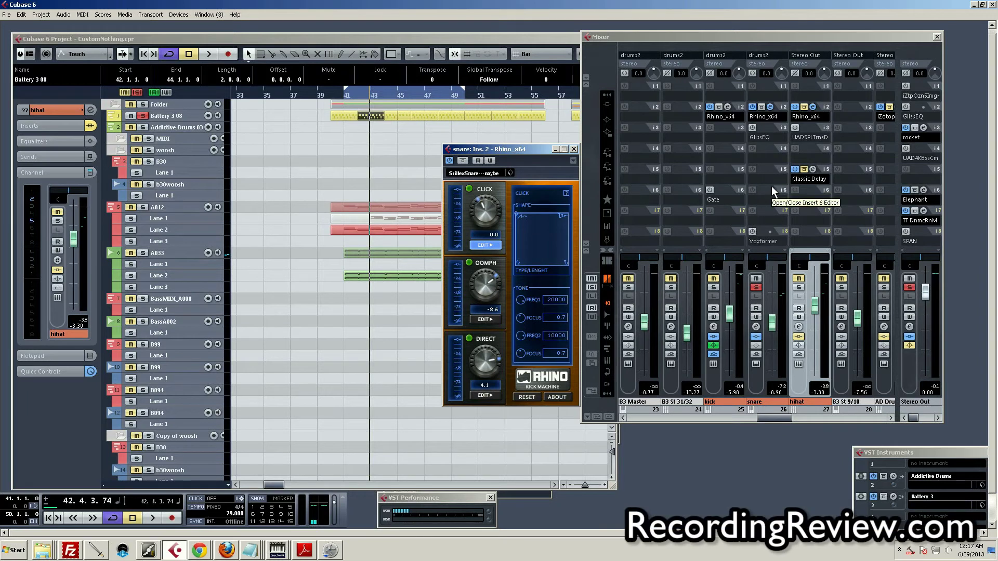
Step: Enable the snare's send to Group 6, open Group 6's Rhino_x64 plug-in and audition the layered snare
key("s")
left_click(751, 128)
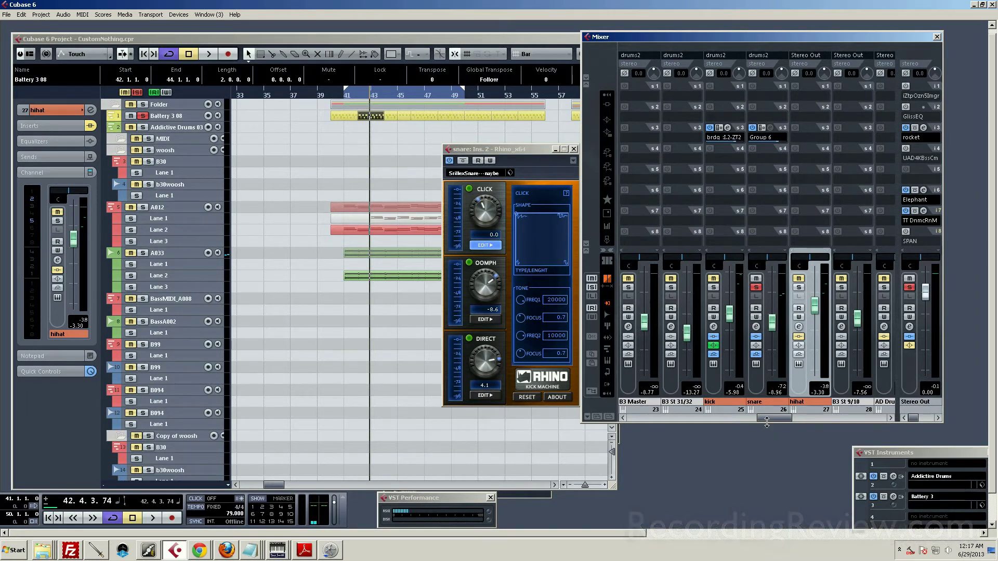
left_click_drag(770, 422, 813, 413)
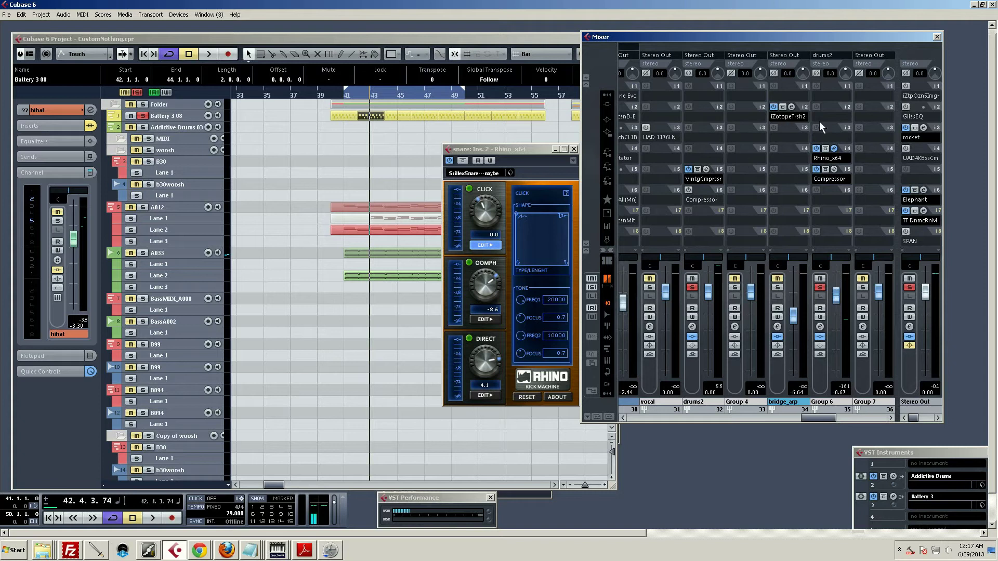
left_click(833, 149)
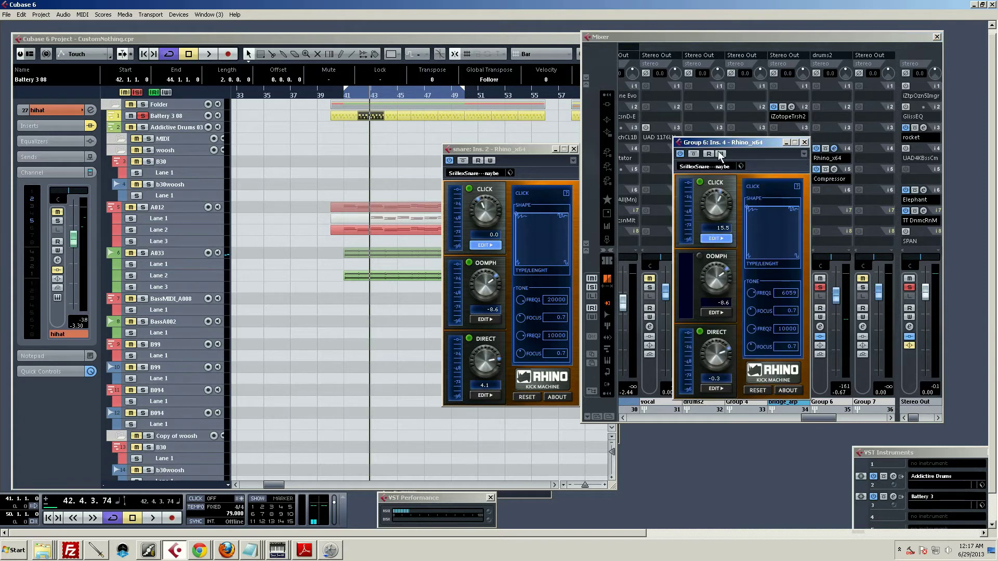
key("space")
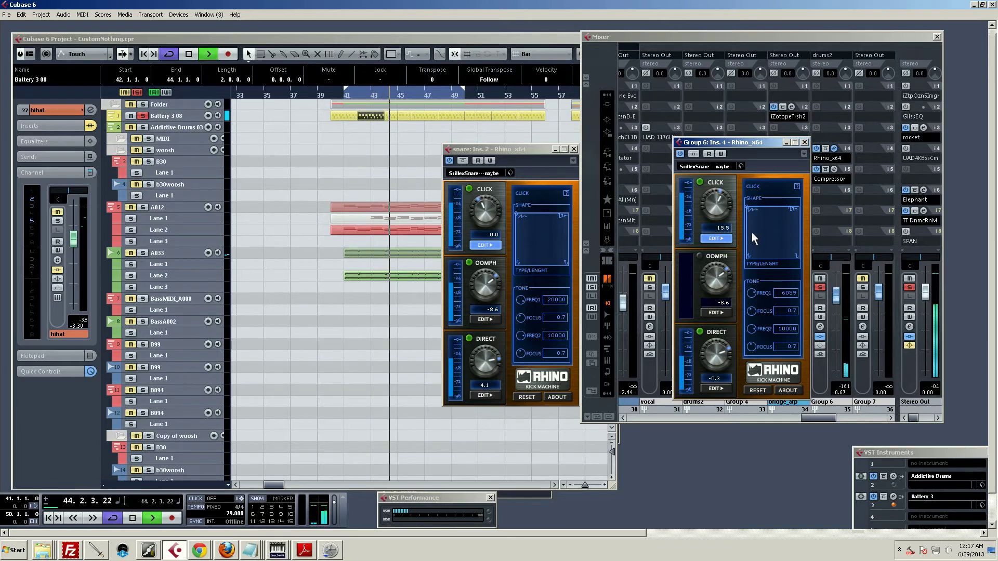
key("space")
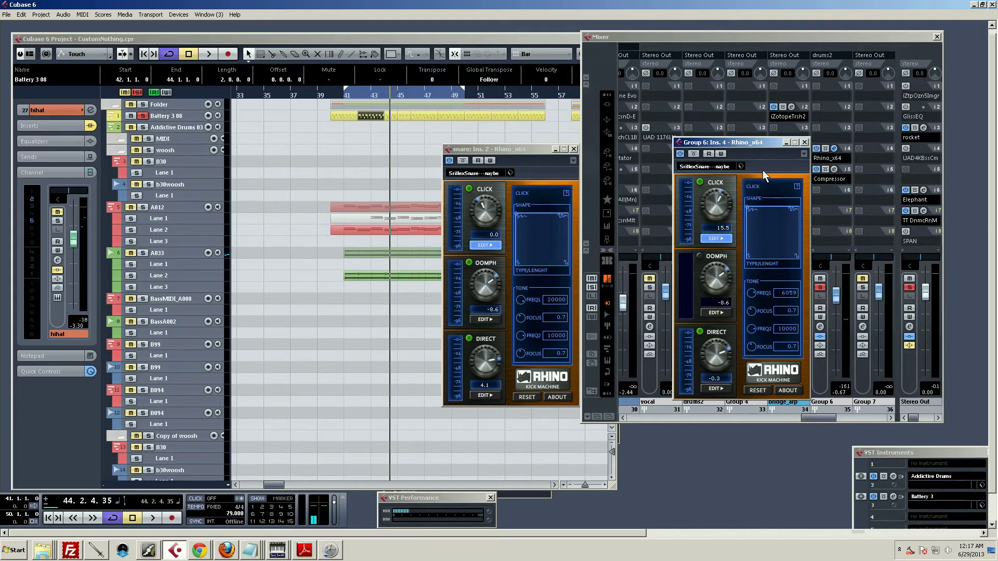
Step: Try the Click Freq1 in Group 6's Rhino at 20000 and settle on 7304 while auditioning the snare
left_click(751, 293, "ctrl")
key("space")
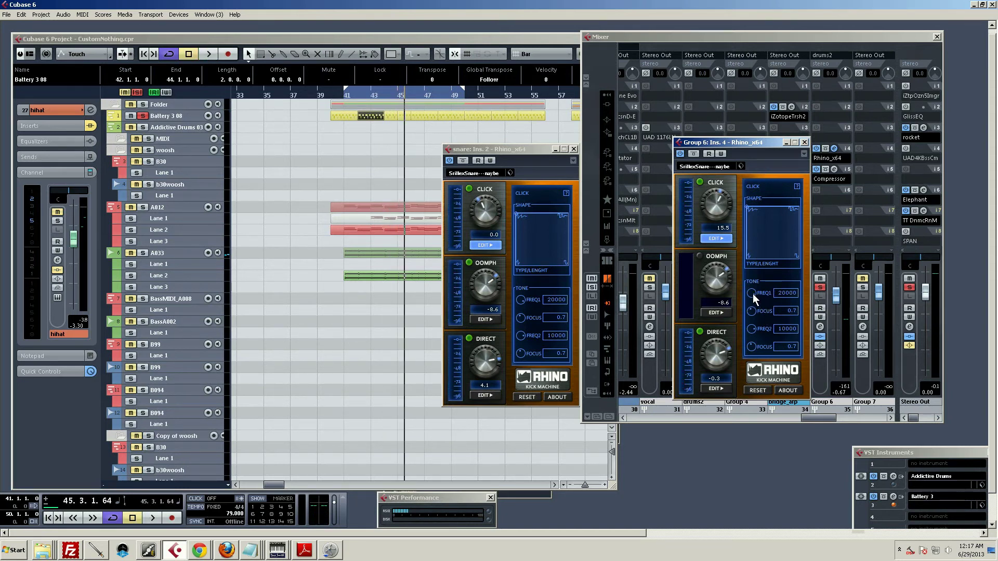
key("space")
left_click_drag(752, 289, 763, 223)
key("space")
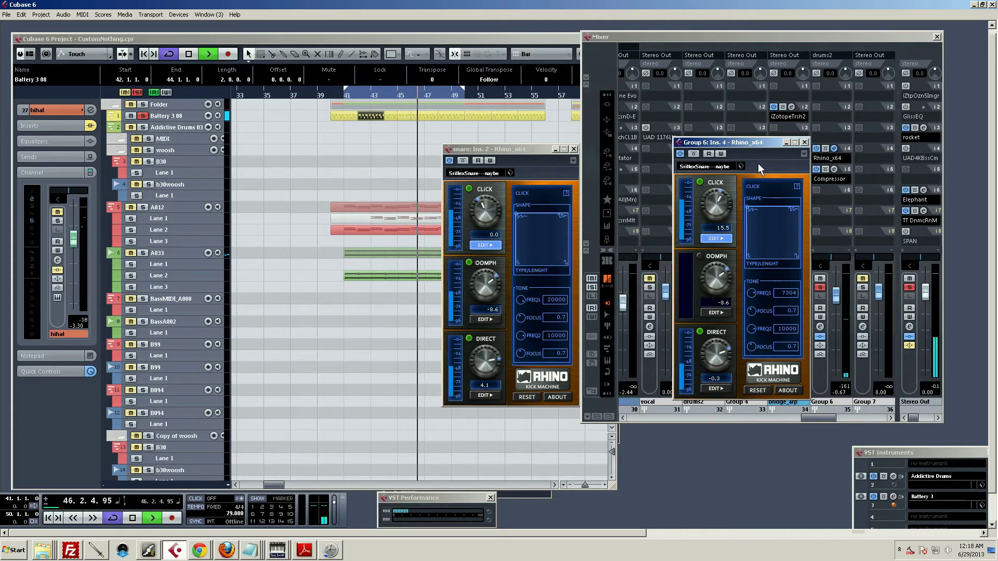
Step: Close Group 6's Rhino window and examine the settings of the Compressor that follows it in the inserts
left_click(804, 142)
left_click(834, 169)
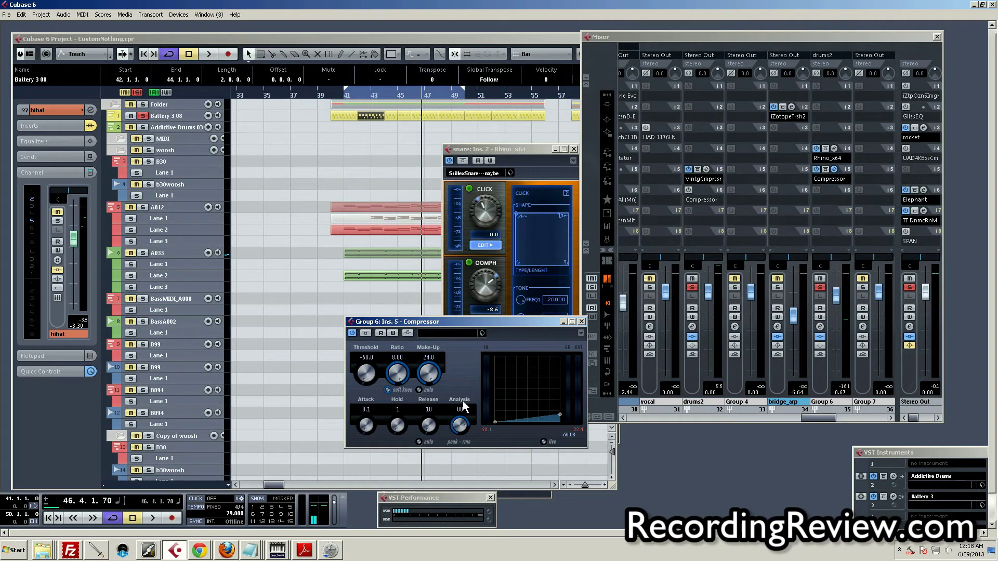
left_click(581, 322)
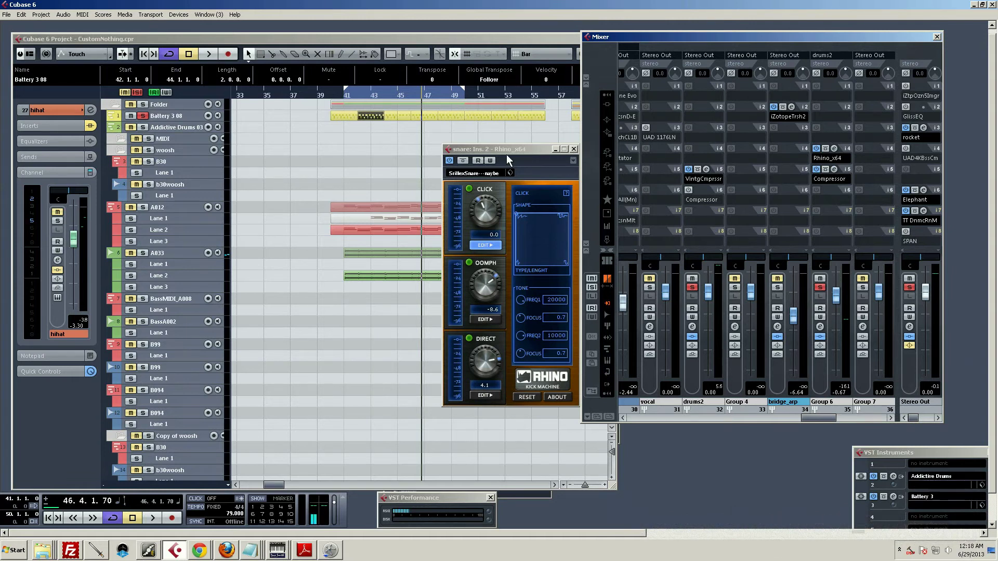
left_click_drag(507, 152, 516, 150)
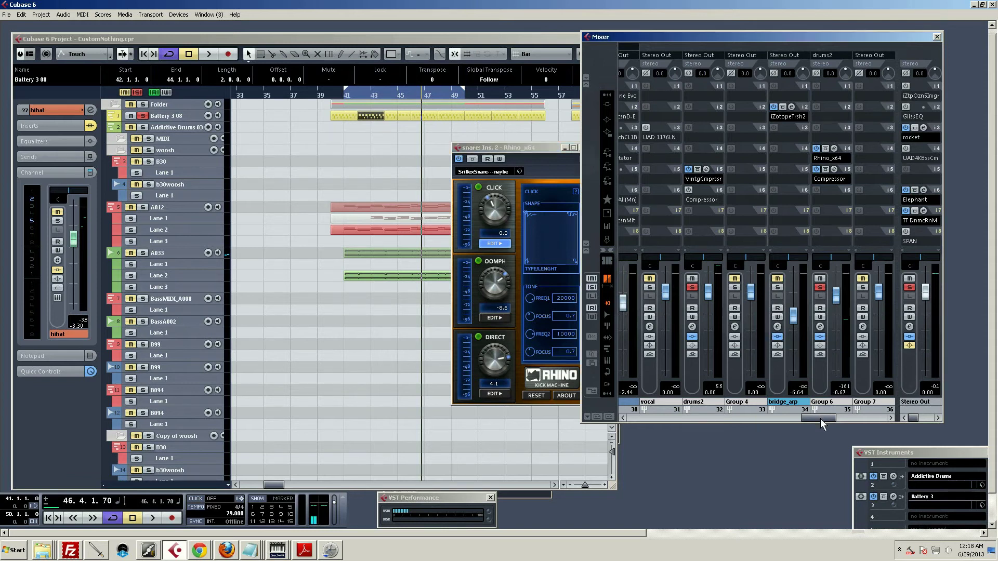
Step: Add the kick channel back to the solo and audition it together with the processed snare
left_click_drag(820, 419, 773, 431)
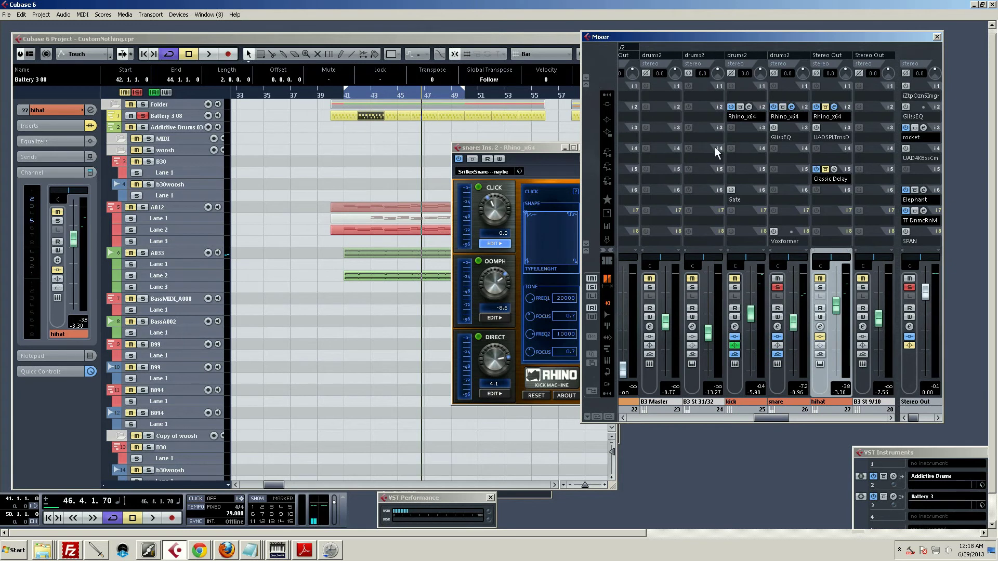
left_click(734, 287)
key("space")
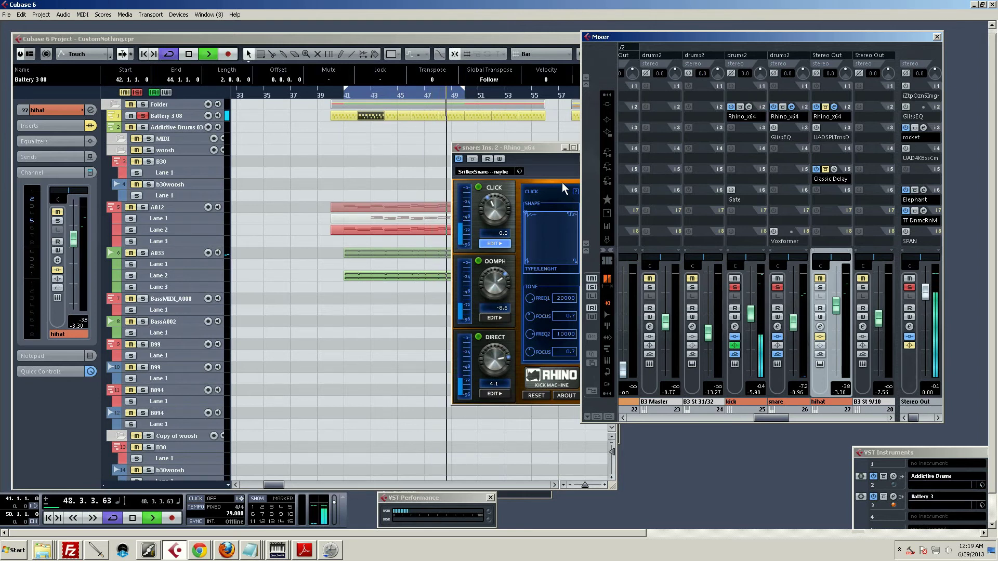
key("space")
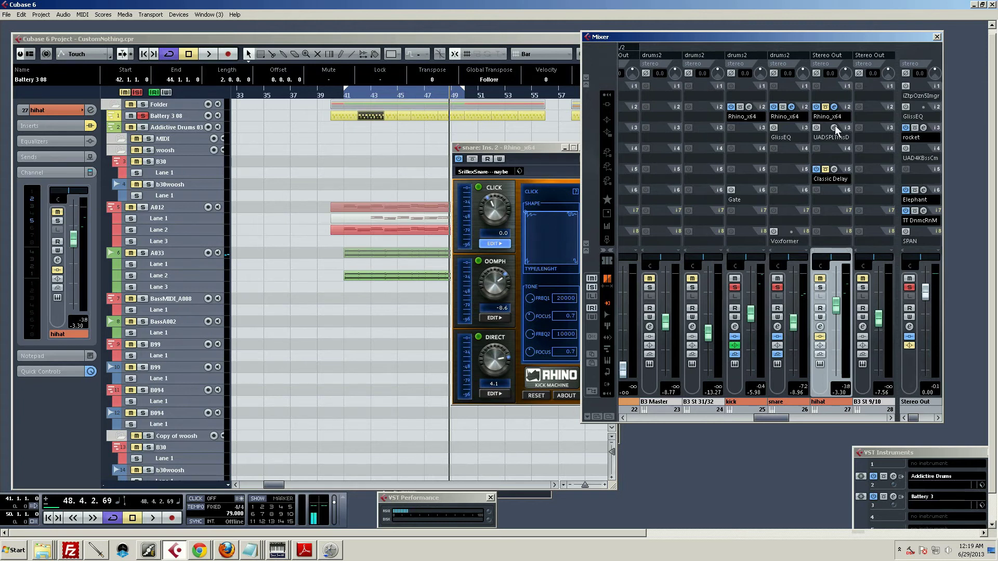
Step: Take the hihat channel's Rhino_x64 out of bypass and audition the hi-hat with the kick and snare
left_click(822, 111)
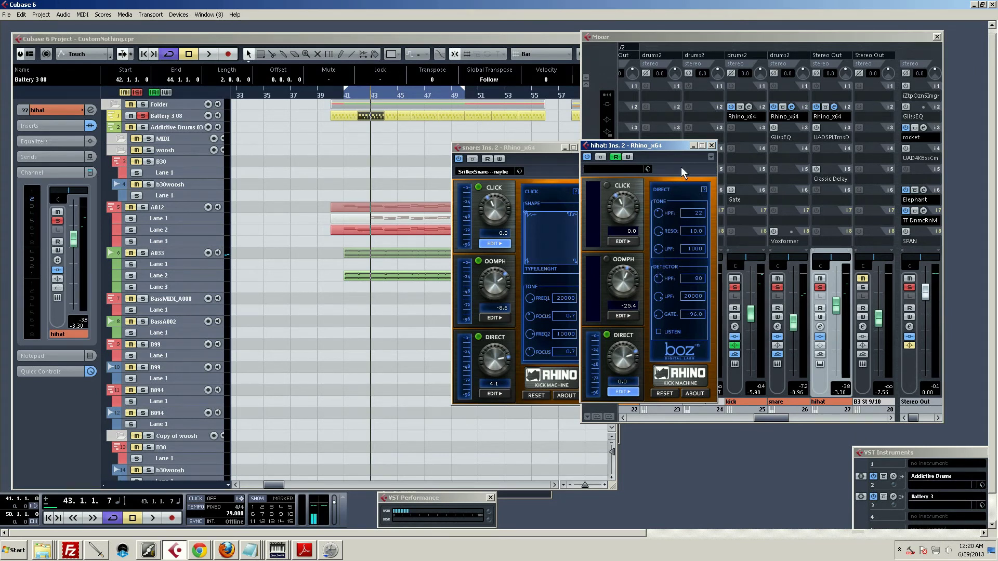
key("space")
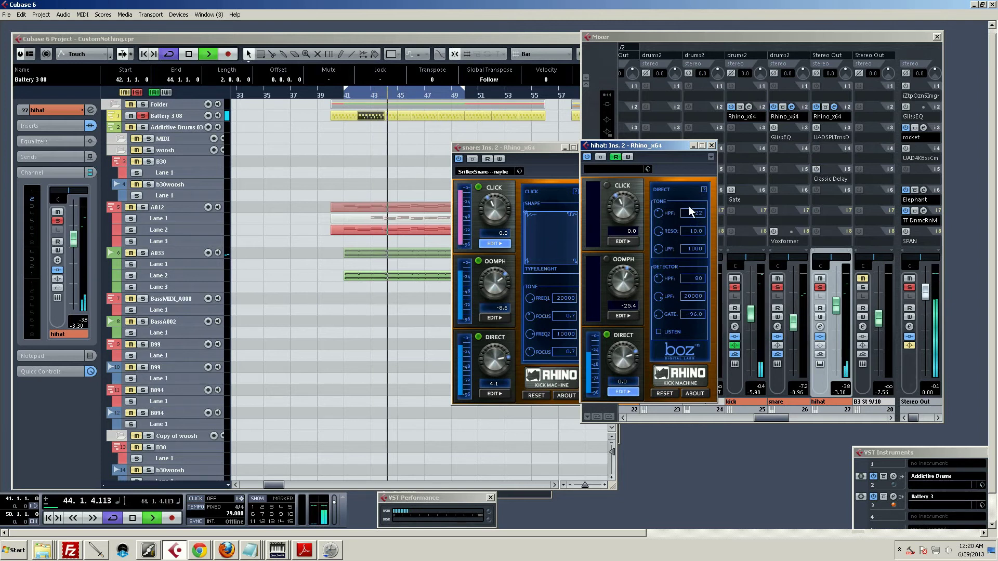
Step: Enable the Oomph section of the hihat channel's Rhino, bring up its settings and audition it with the kick and snare
key("space")
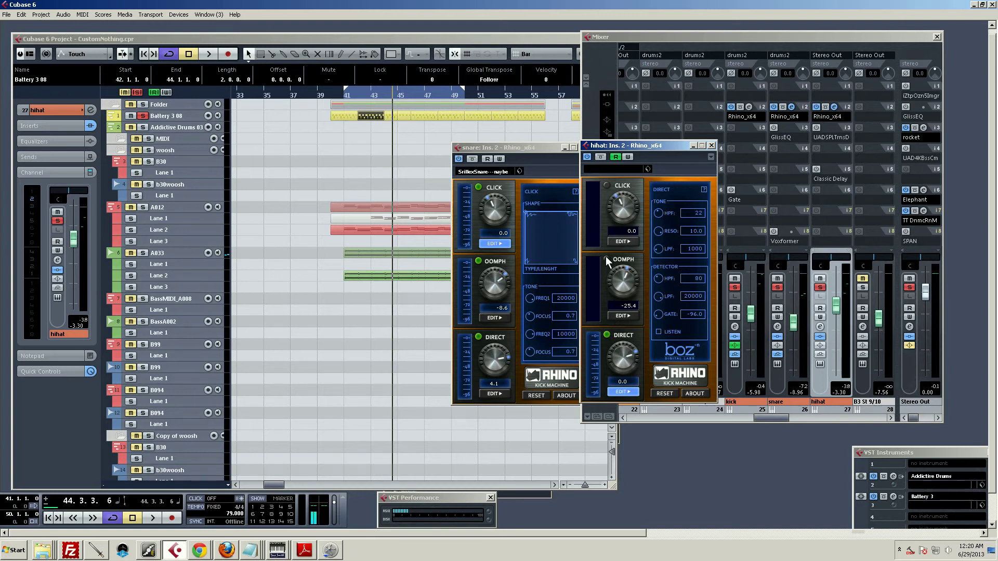
left_click(621, 316)
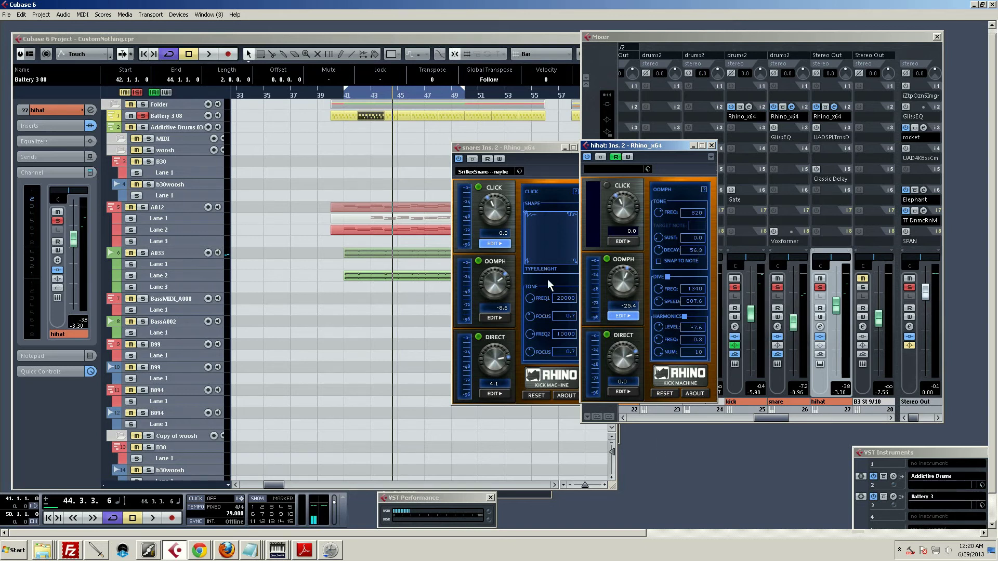
key("space")
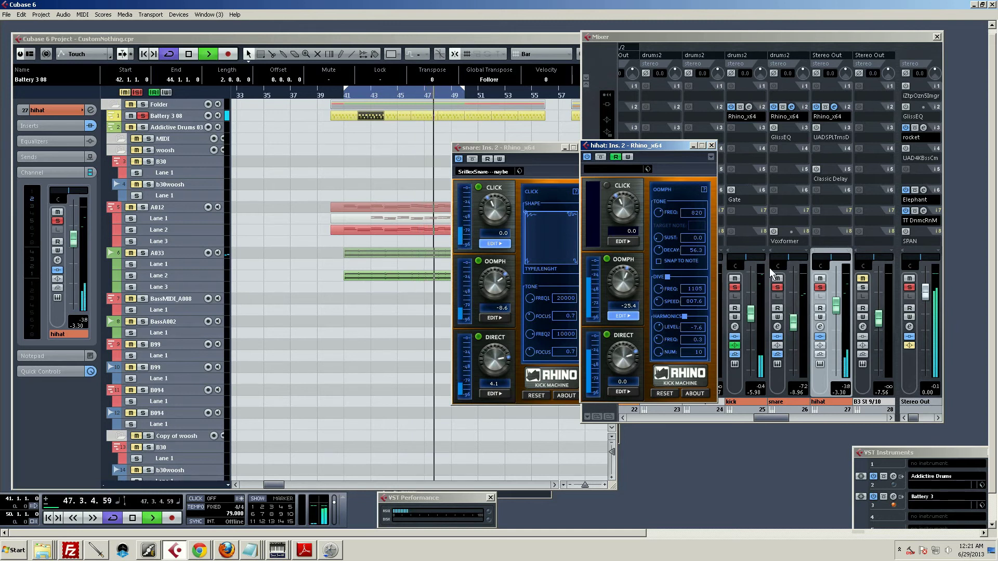
key("space")
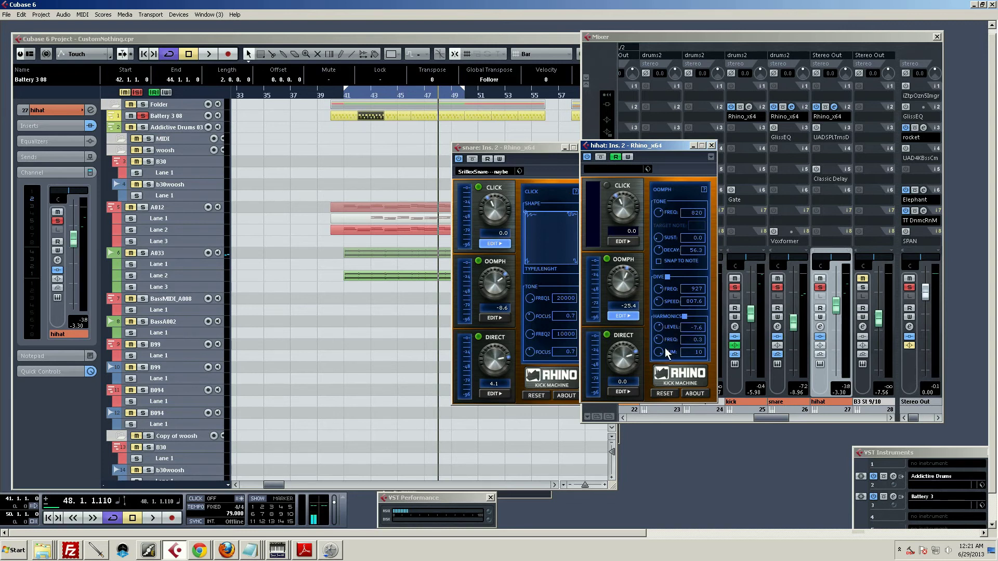
Step: Try adjusting the Oomph harmonics frequency in the hihat's Rhino while playing the soloed drums
key("space")
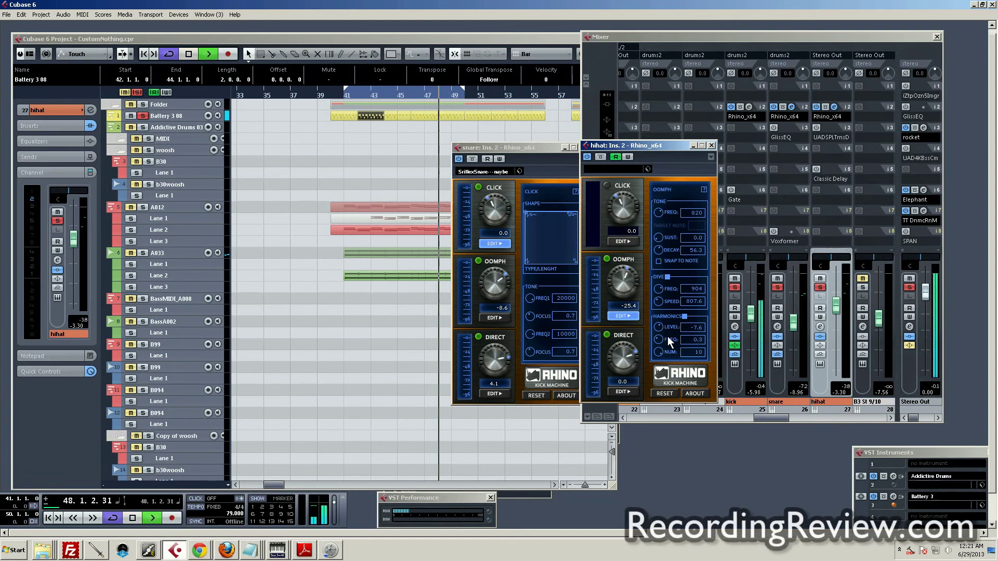
mouse_move(657, 338)
left_mouse_down()
mouse_move(661, 323)
mouse_move(656, 339)
left_mouse_up()
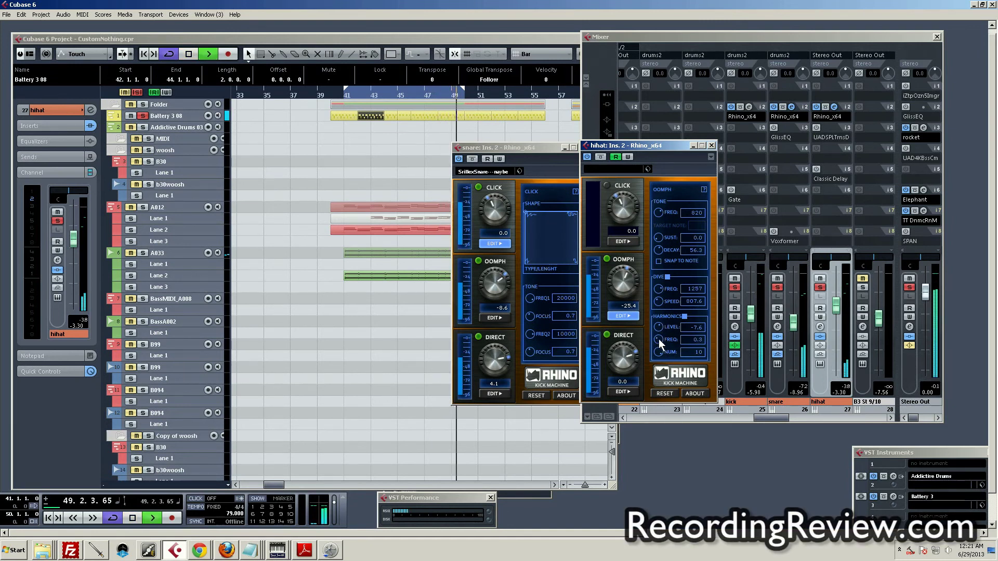
key("space")
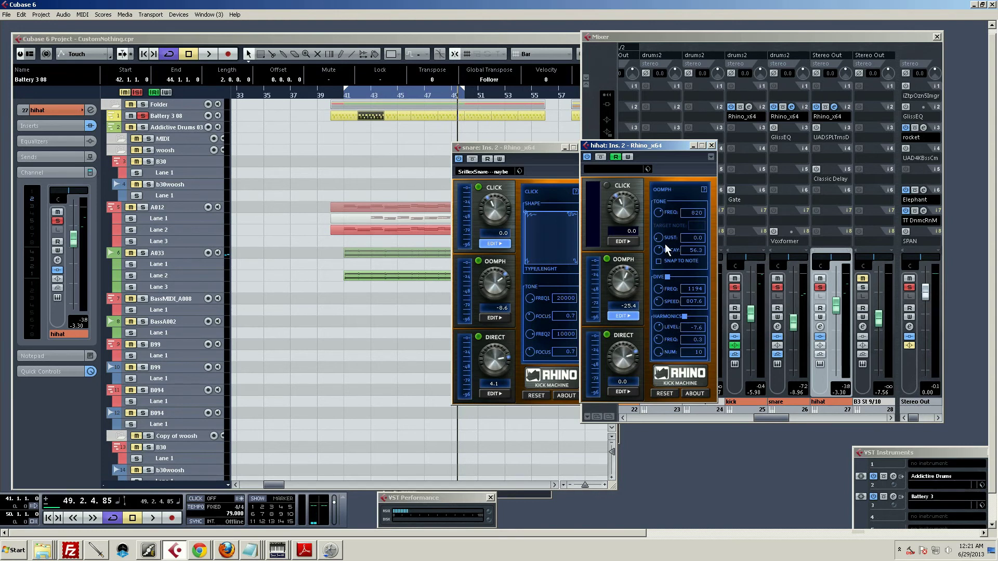
Step: Enable the Click section of the hihat's Rhino, bring up its settings and audition the soloed drums
left_click(607, 185)
left_click(627, 239)
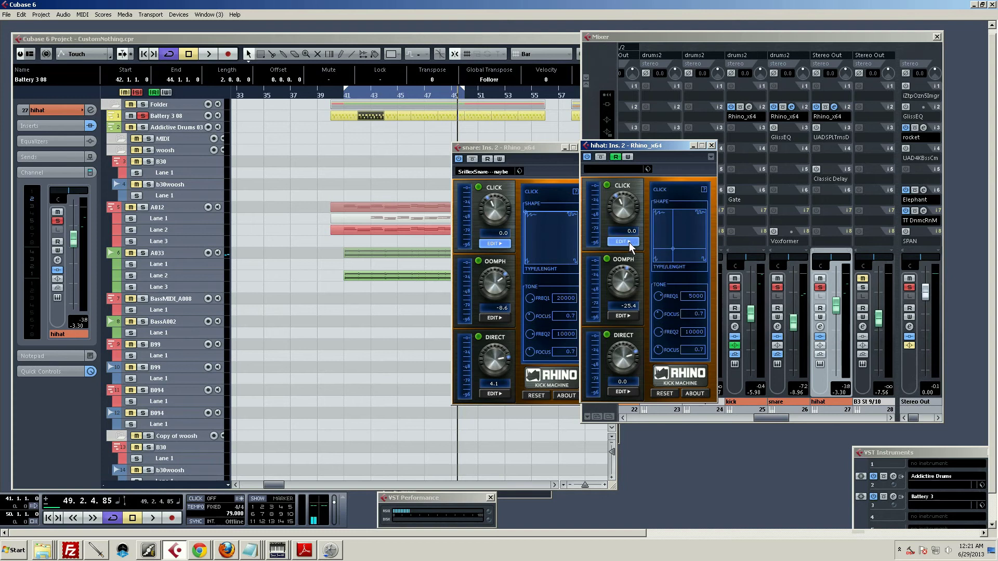
key("space")
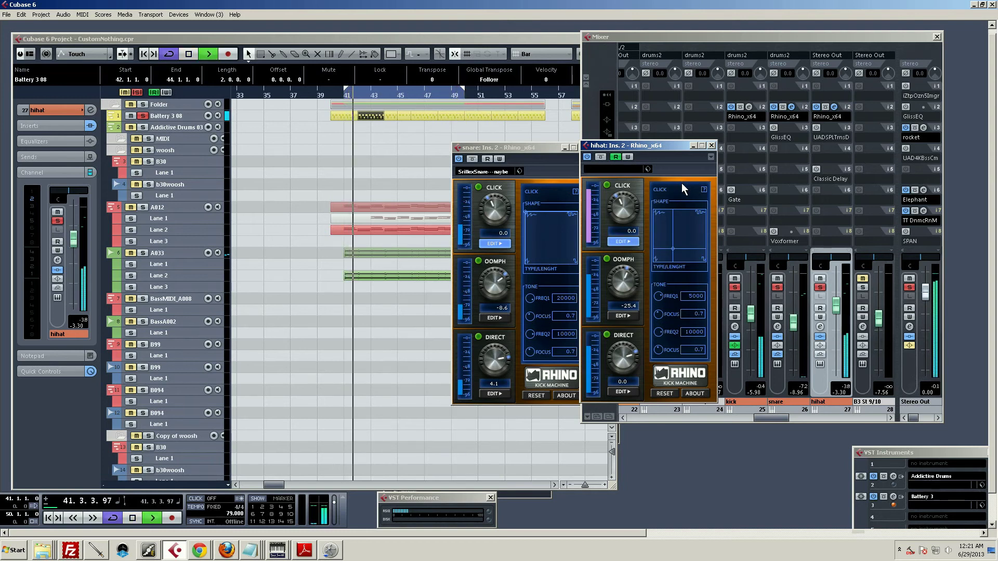
key("space")
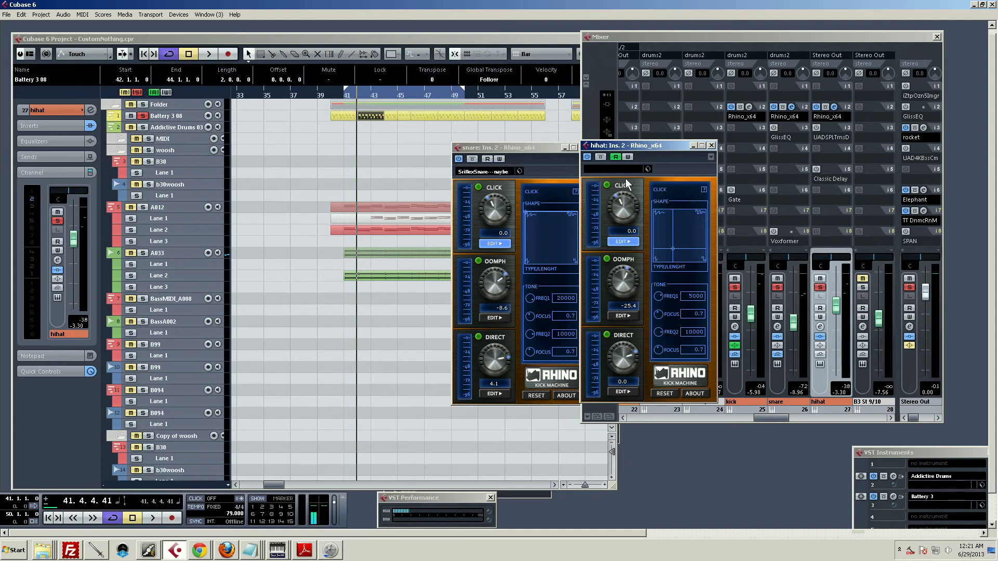
Step: Clear all channel solos and play the full mix from bar 41
mouse_move(777, 415)
left_mouse_down()
mouse_move(883, 422)
mouse_move(768, 415)
mouse_move(785, 416)
left_mouse_up()
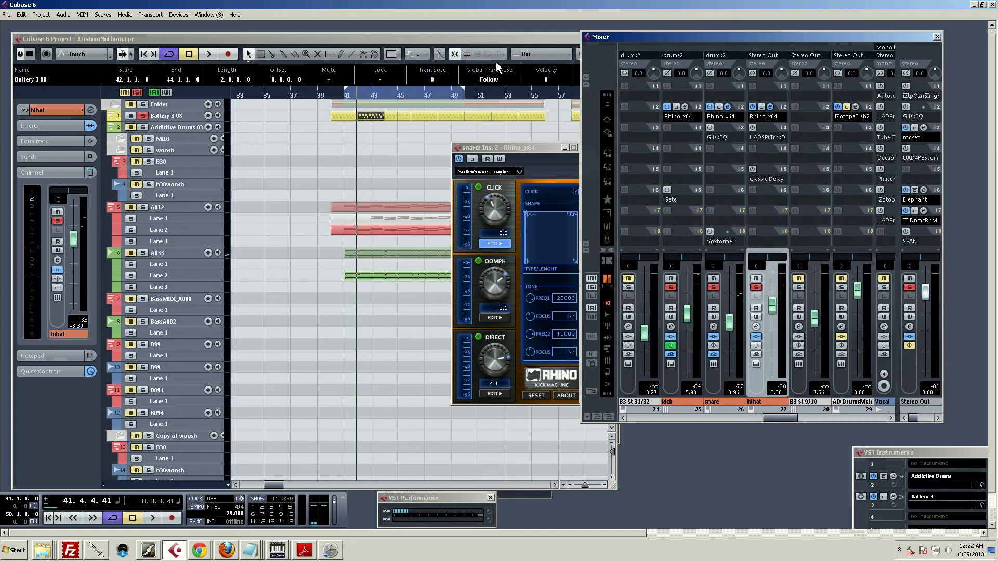
left_click(139, 96)
left_click(139, 95)
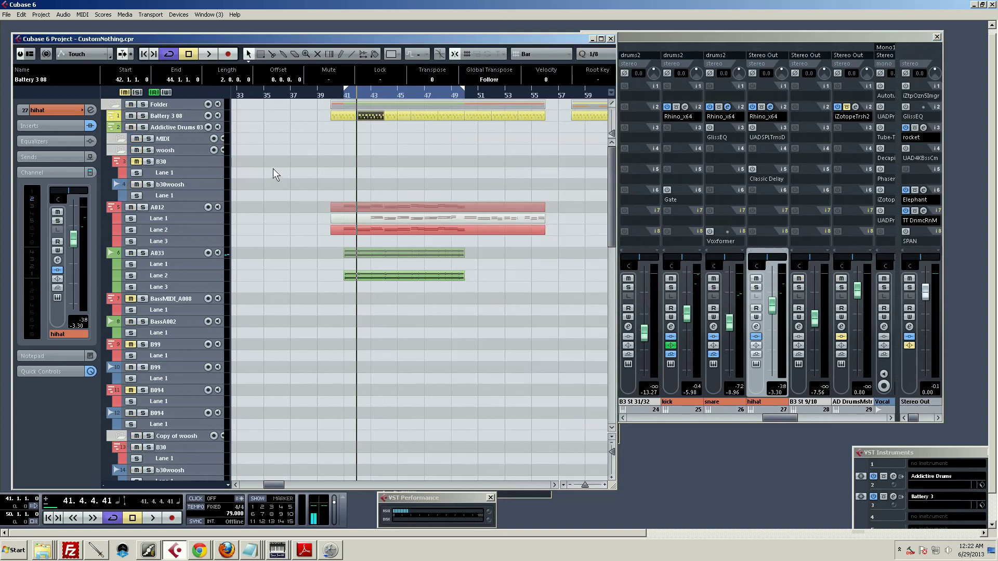
left_click(339, 100)
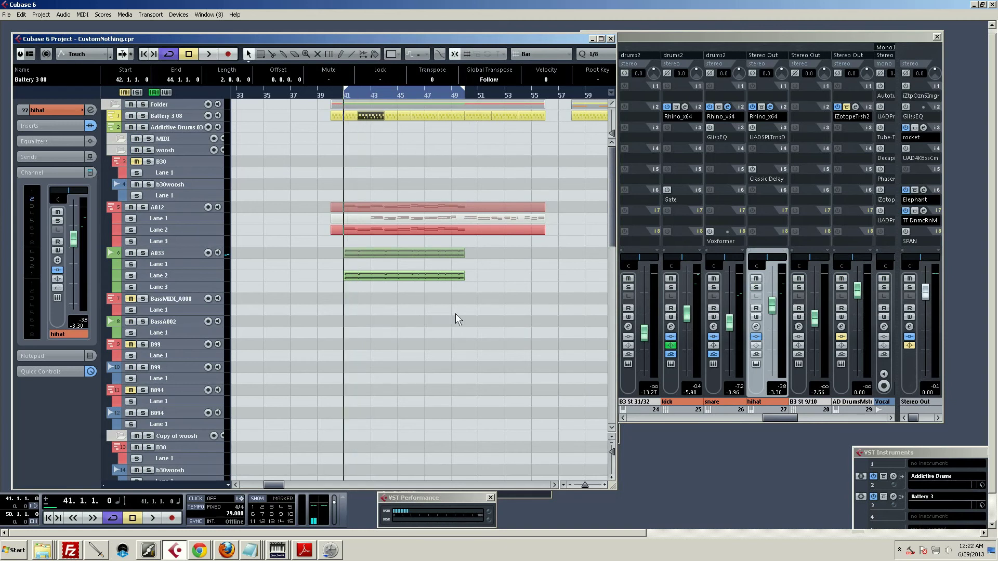
key("space")
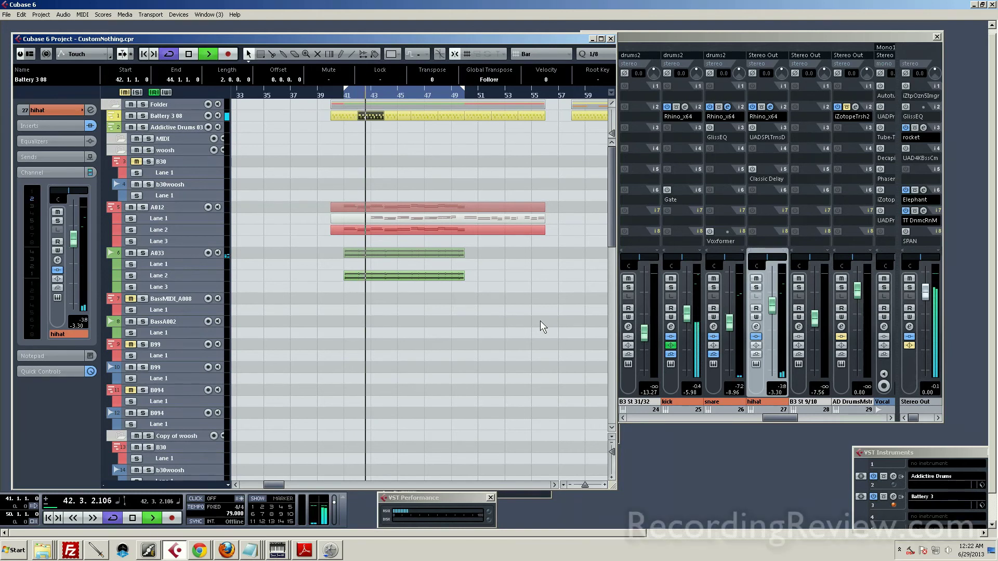
key("space")
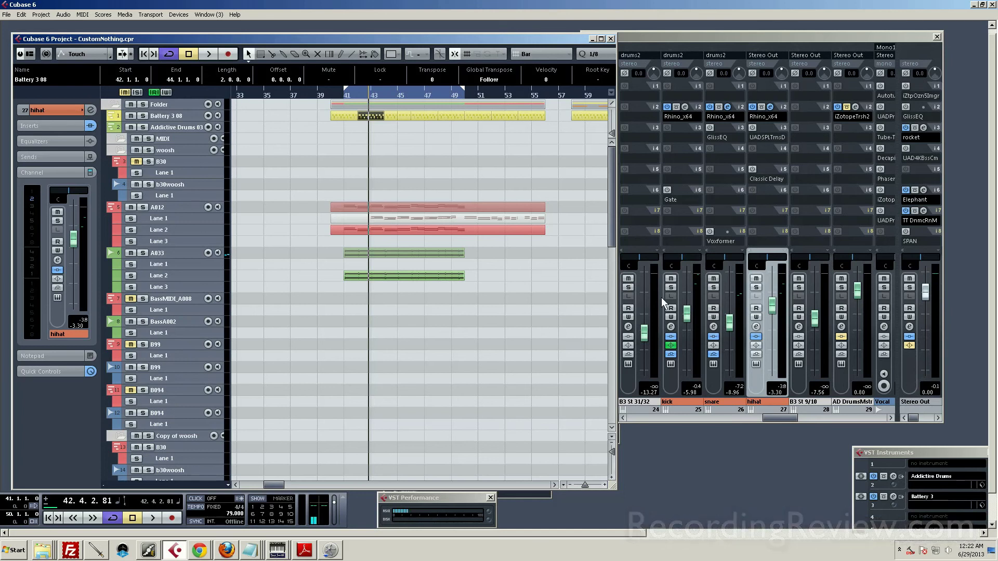
Step: Reopen the hihat's Rhino, show its Oomph settings and audition the hi-hat within the full mix
left_click(771, 116)
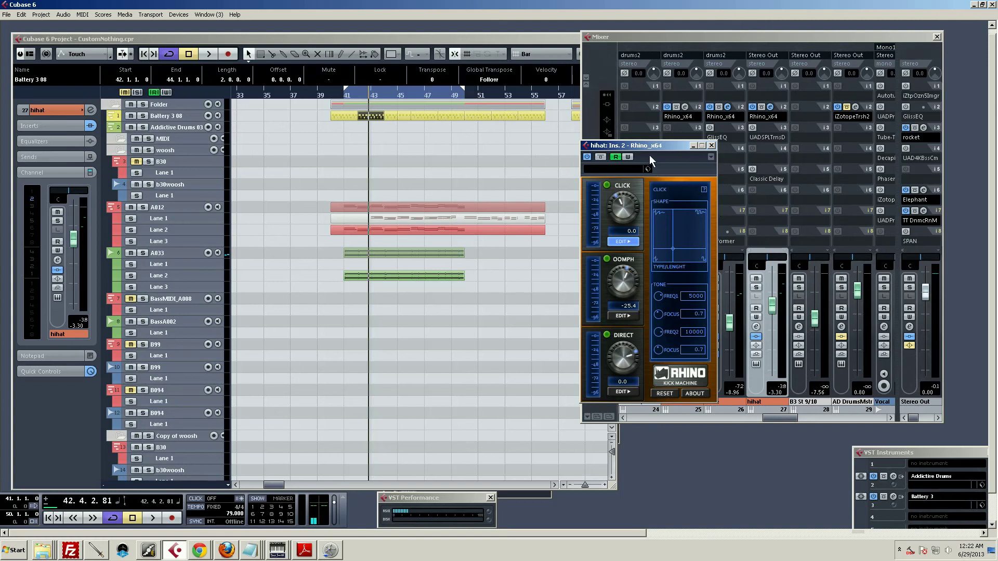
left_click_drag(675, 146, 718, 169)
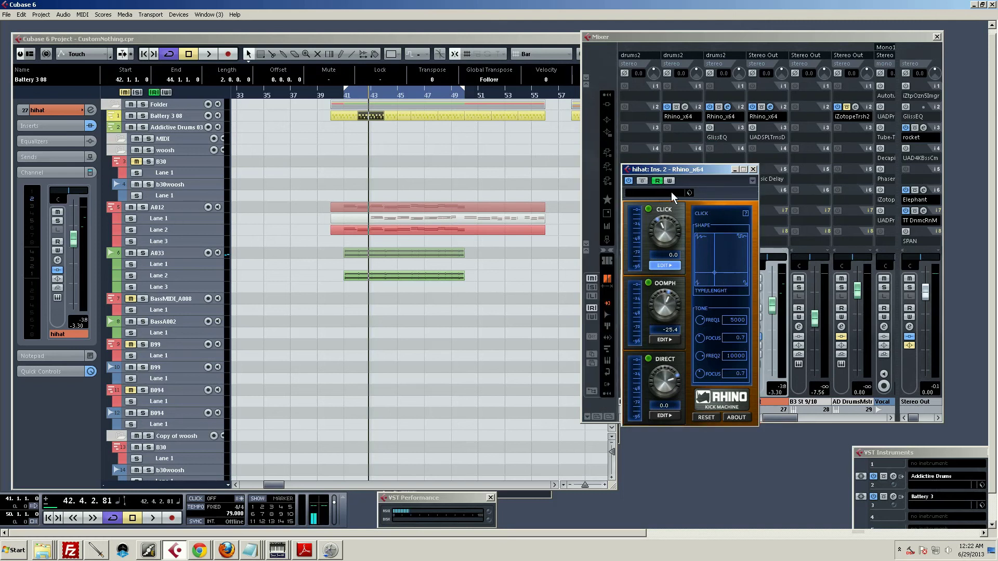
left_click(663, 340)
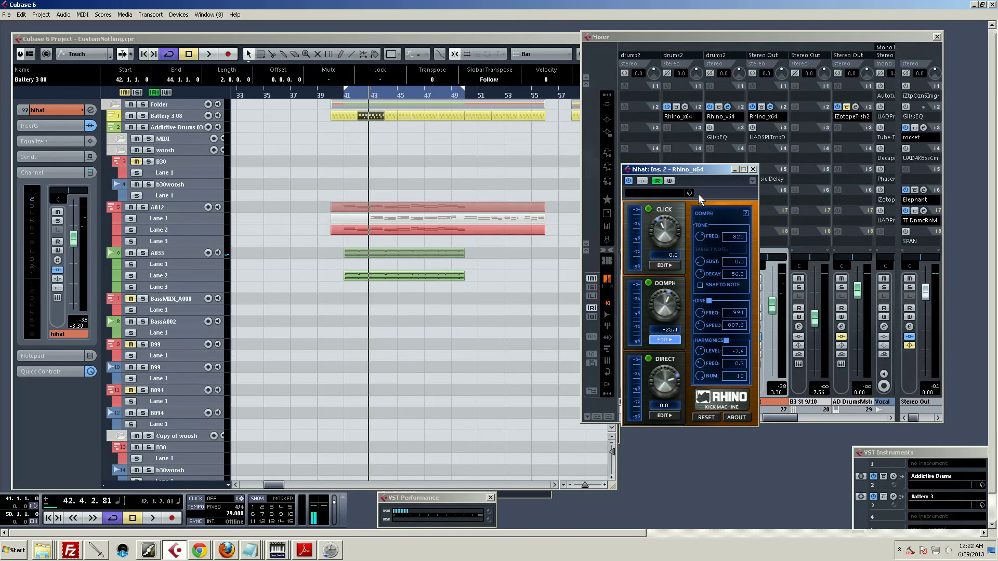
key("space")
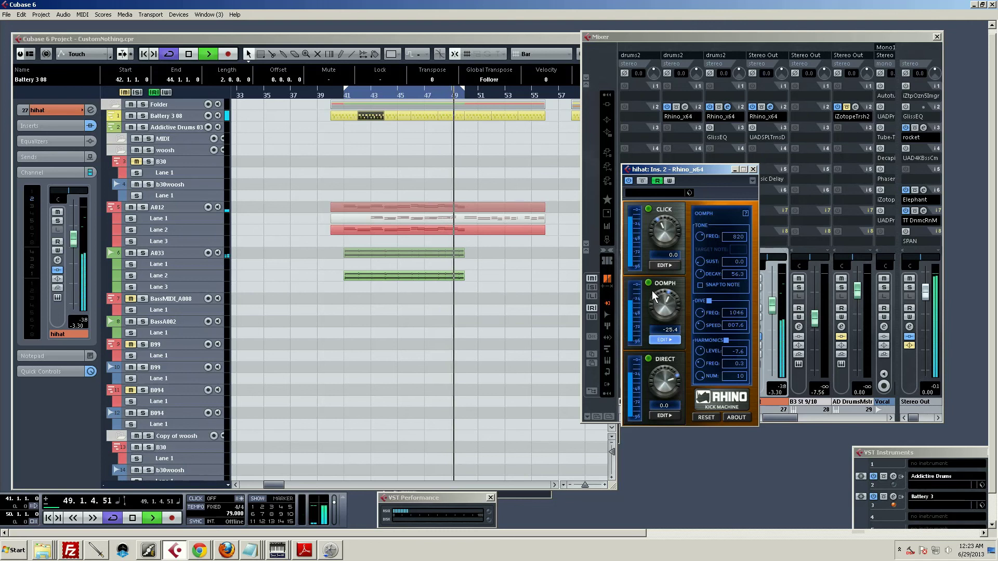
key("space")
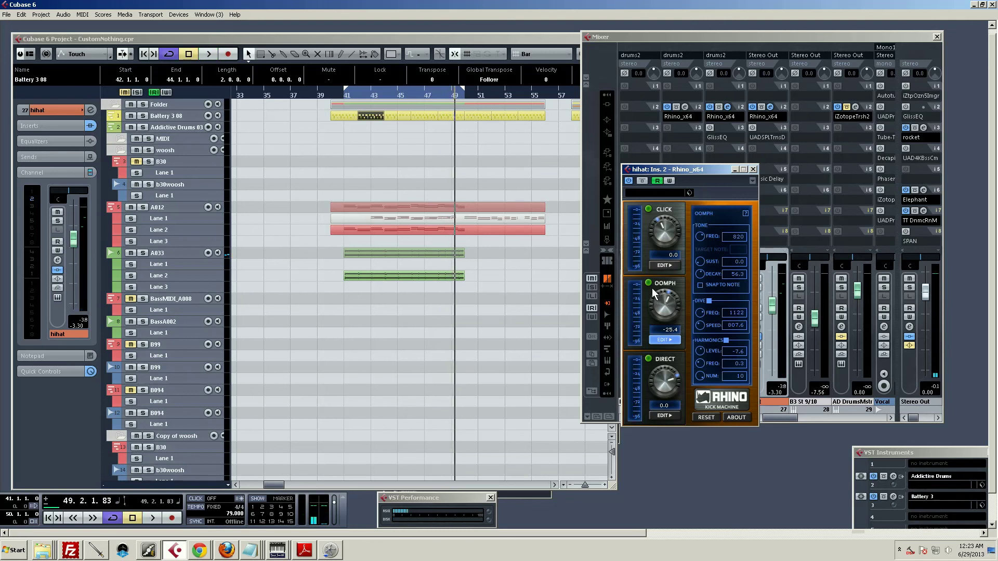